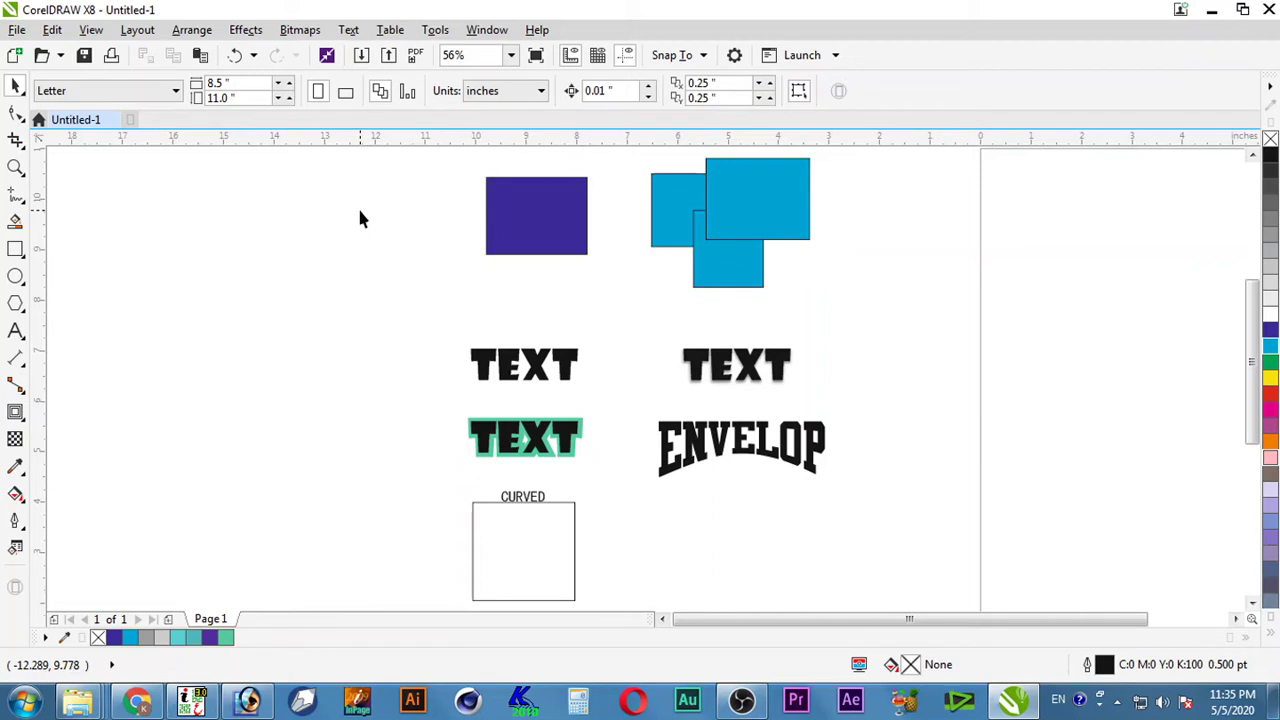
# Step: Select the purple rectangle, then deselect it
pyautogui.click(1252, 156)
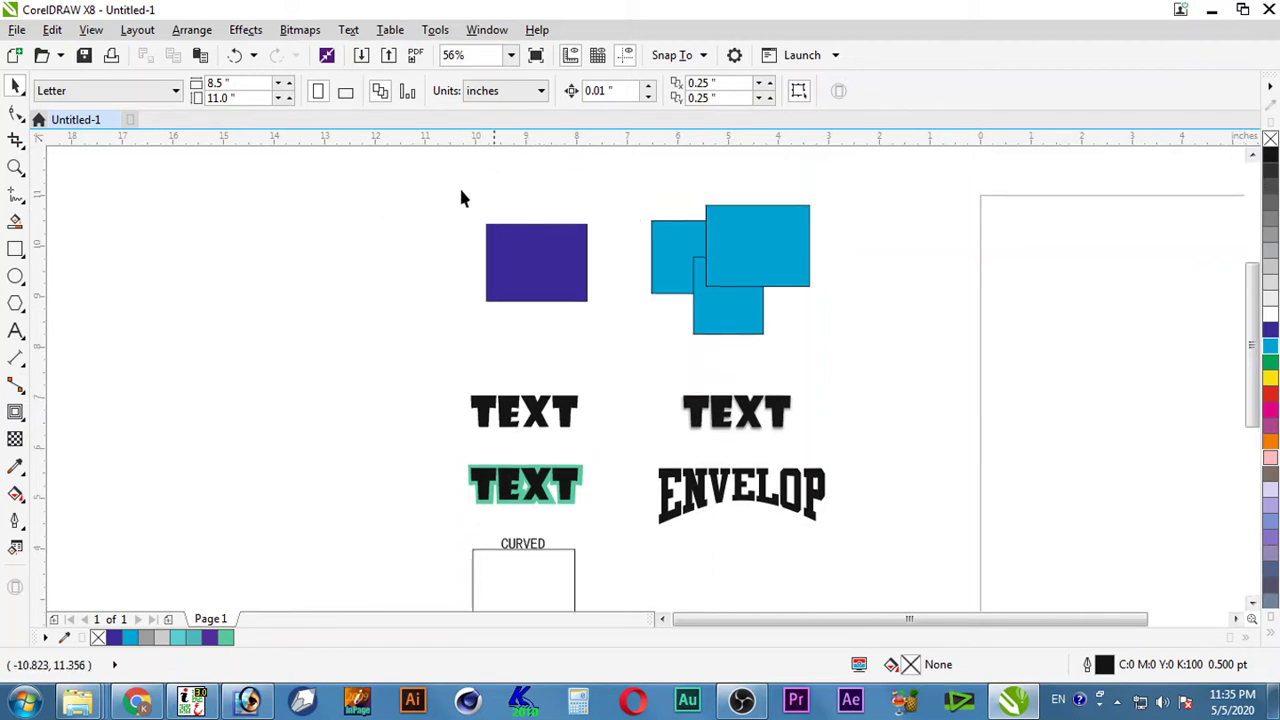
pyautogui.click(538, 264)
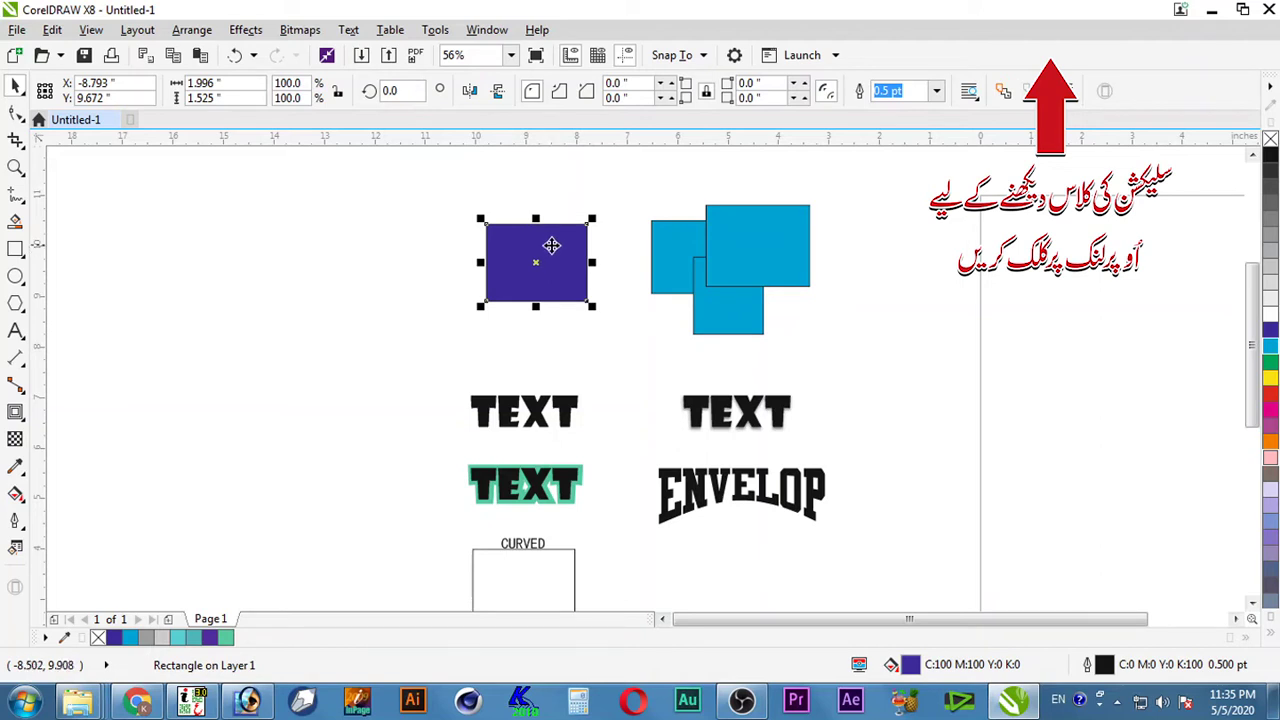
pyautogui.click(704, 168)
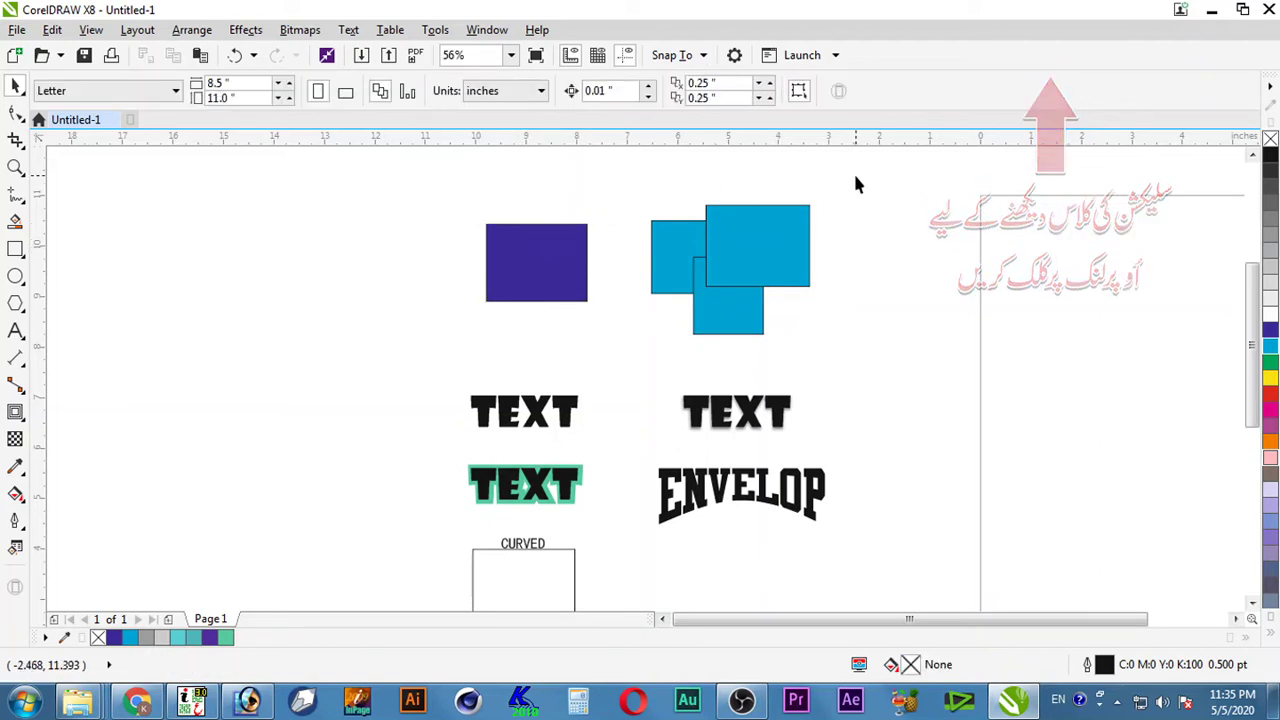
# Step: Marquee the blue rectangles, trying partial selections before enclosing all three
pyautogui.moveTo(856, 180)
pyautogui.mouseDown()
pyautogui.moveTo(708, 353)
pyautogui.moveTo(618, 372)
pyautogui.mouseUp()
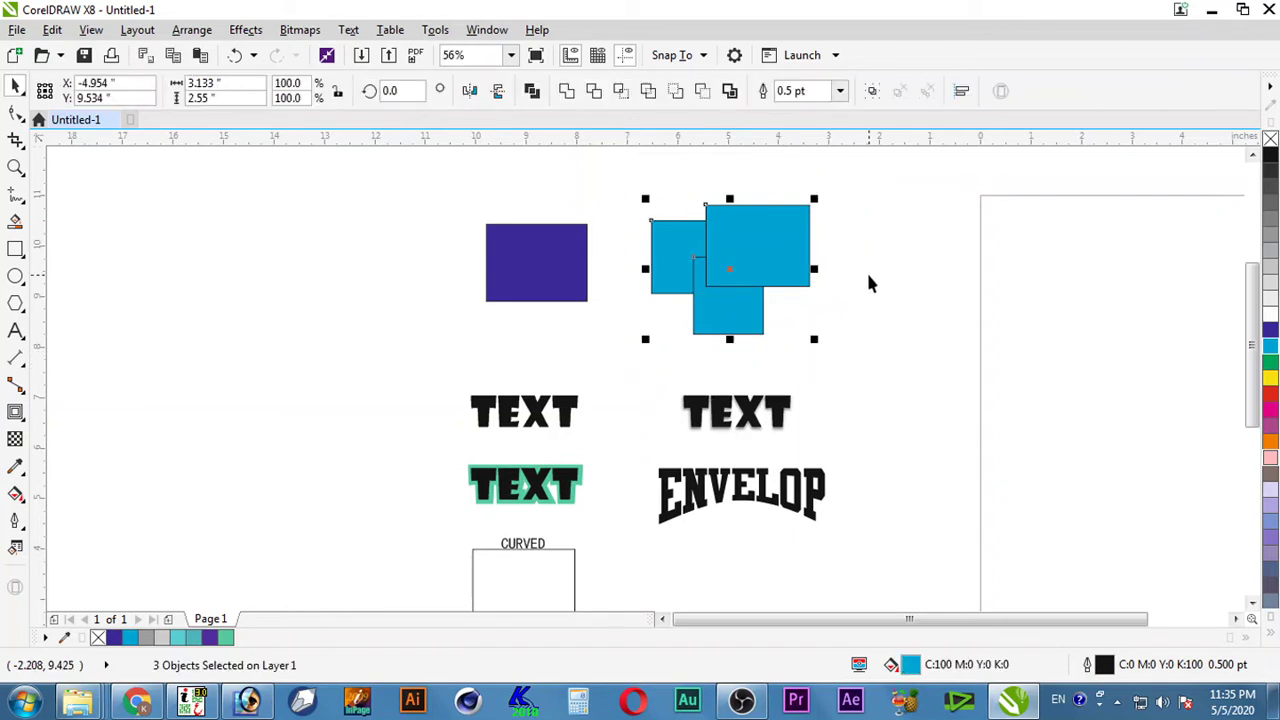
pyautogui.moveTo(848, 173); pyautogui.dragTo(672, 363)
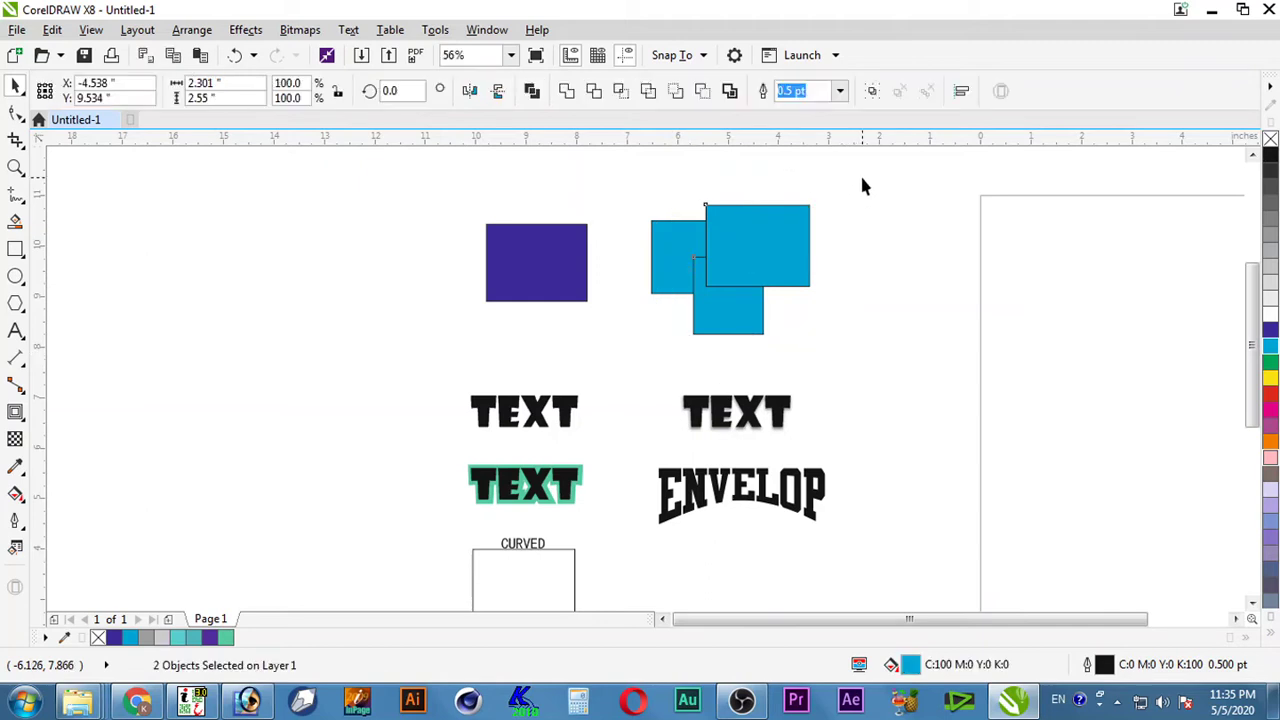
pyautogui.moveTo(860, 175); pyautogui.dragTo(676, 305)
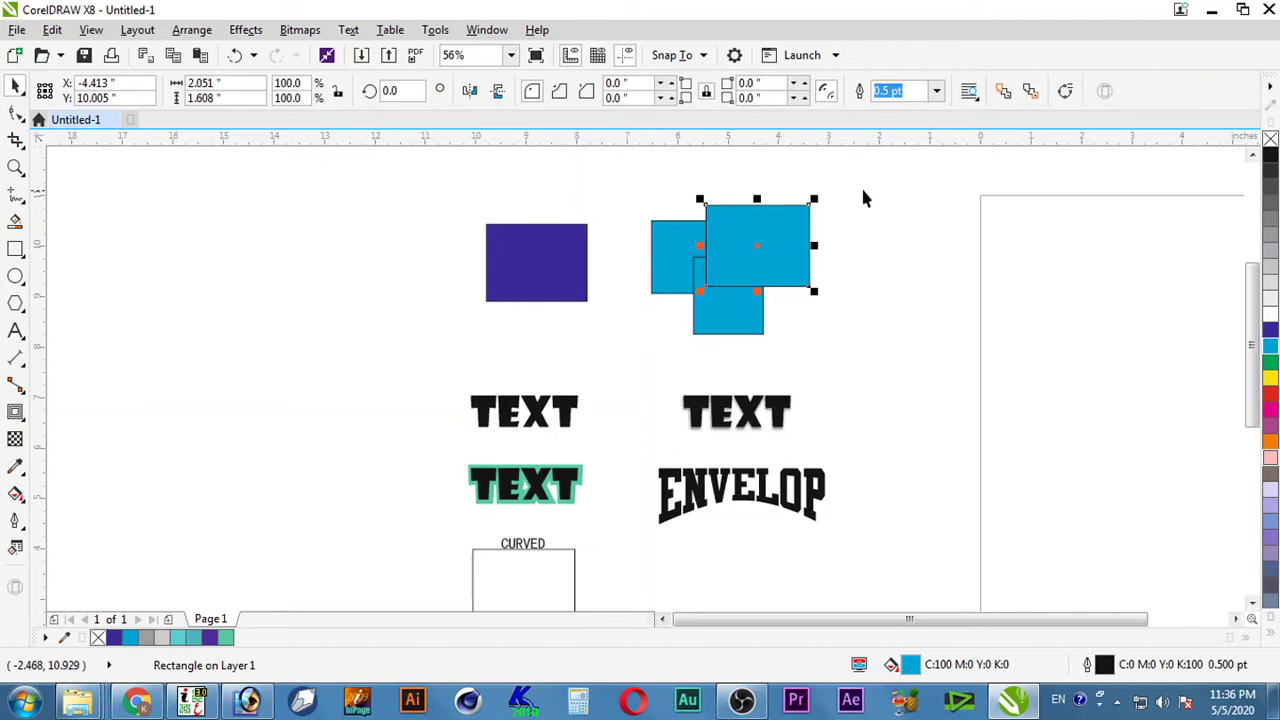
pyautogui.moveTo(860, 186); pyautogui.dragTo(717, 314)
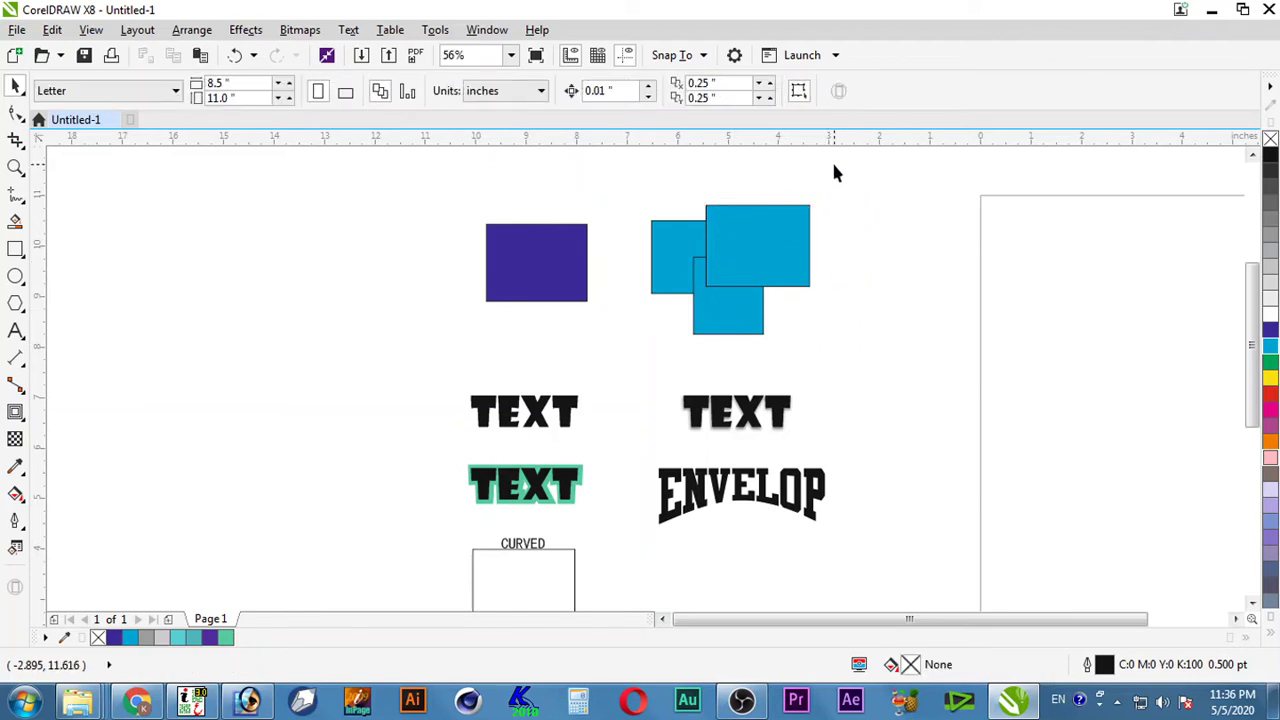
pyautogui.moveTo(834, 164)
pyautogui.mouseDown()
pyautogui.moveTo(786, 325)
pyautogui.moveTo(617, 364)
pyautogui.mouseUp()
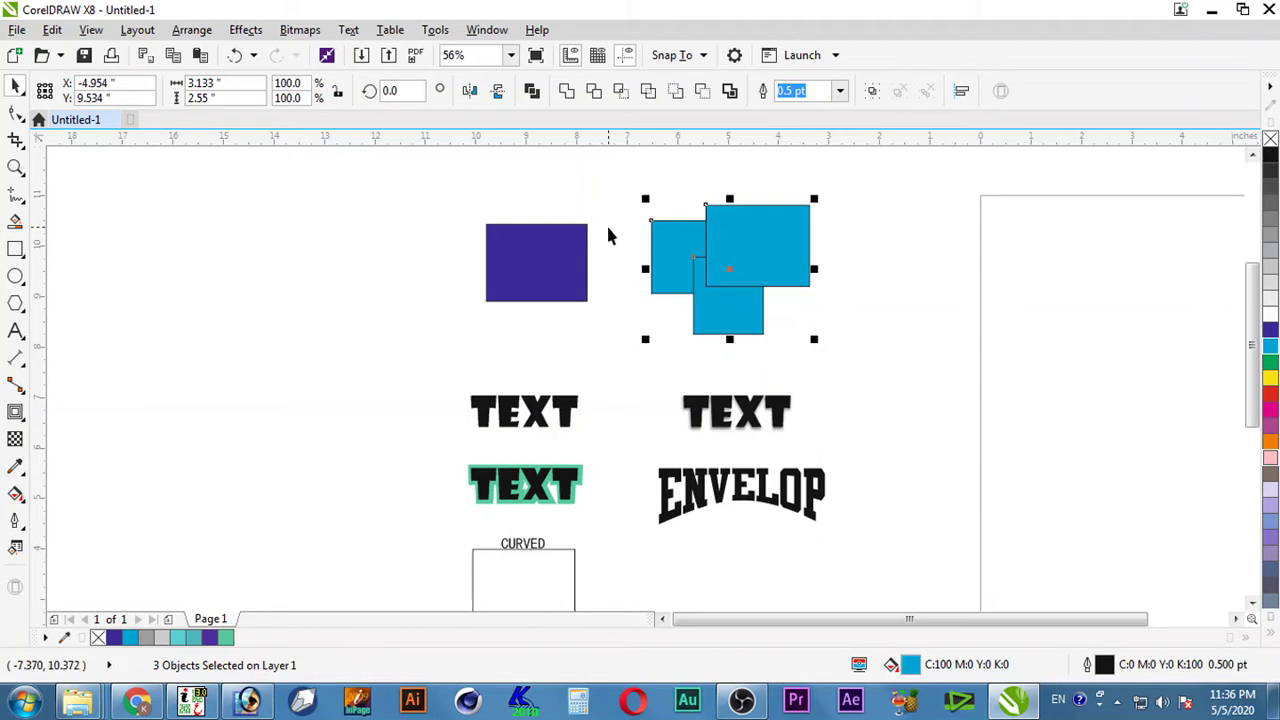
pyautogui.click(554, 262)
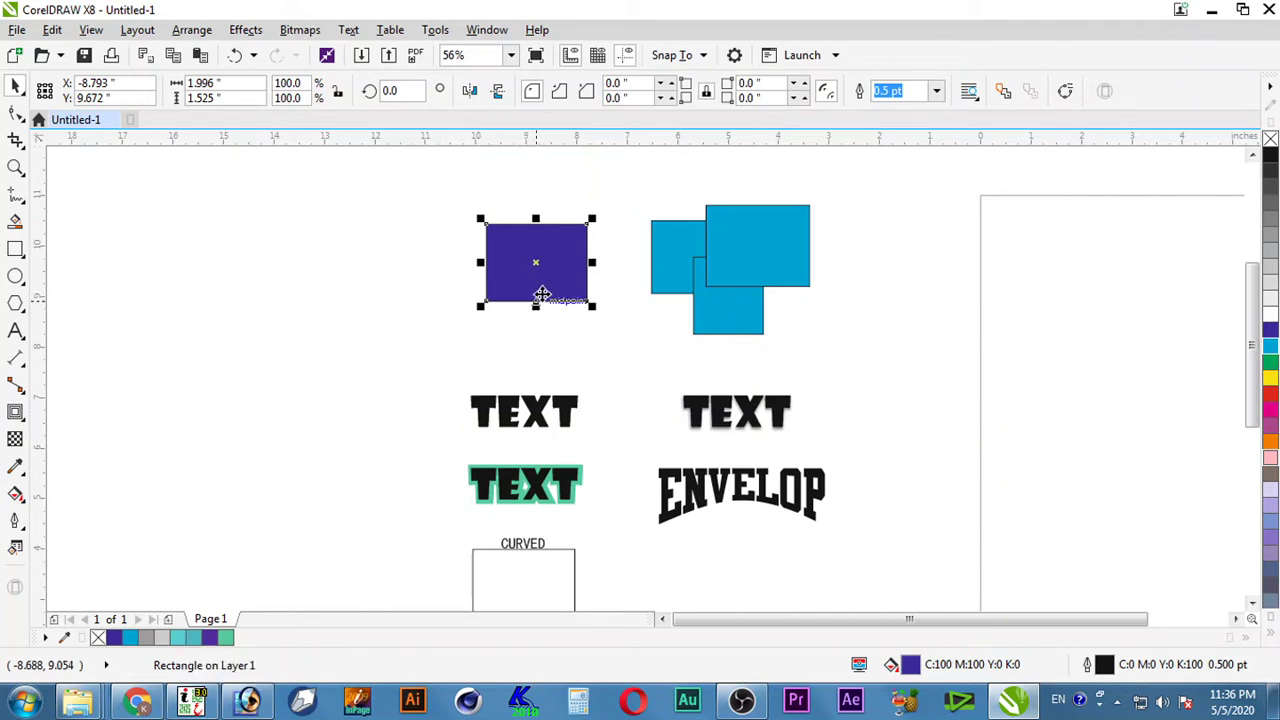
pyautogui.press('F7')
pyautogui.moveTo(295, 208); pyautogui.dragTo(420, 336)
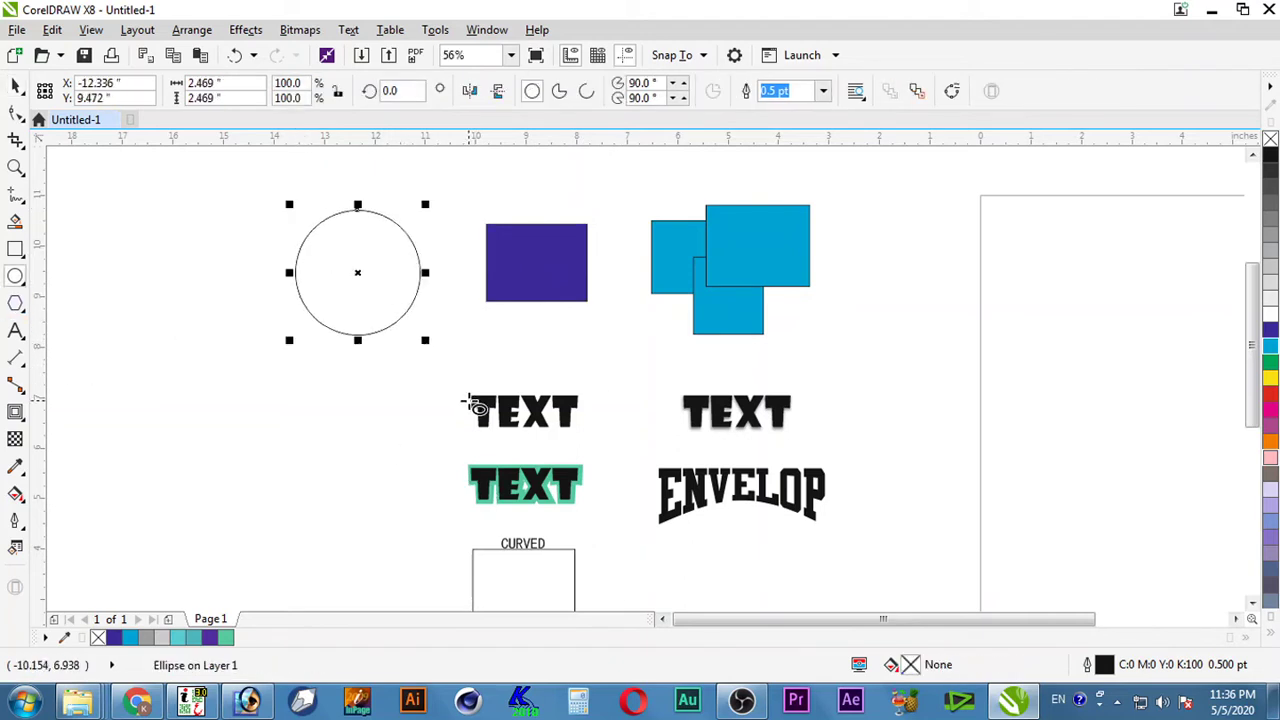
pyautogui.click(15, 88)
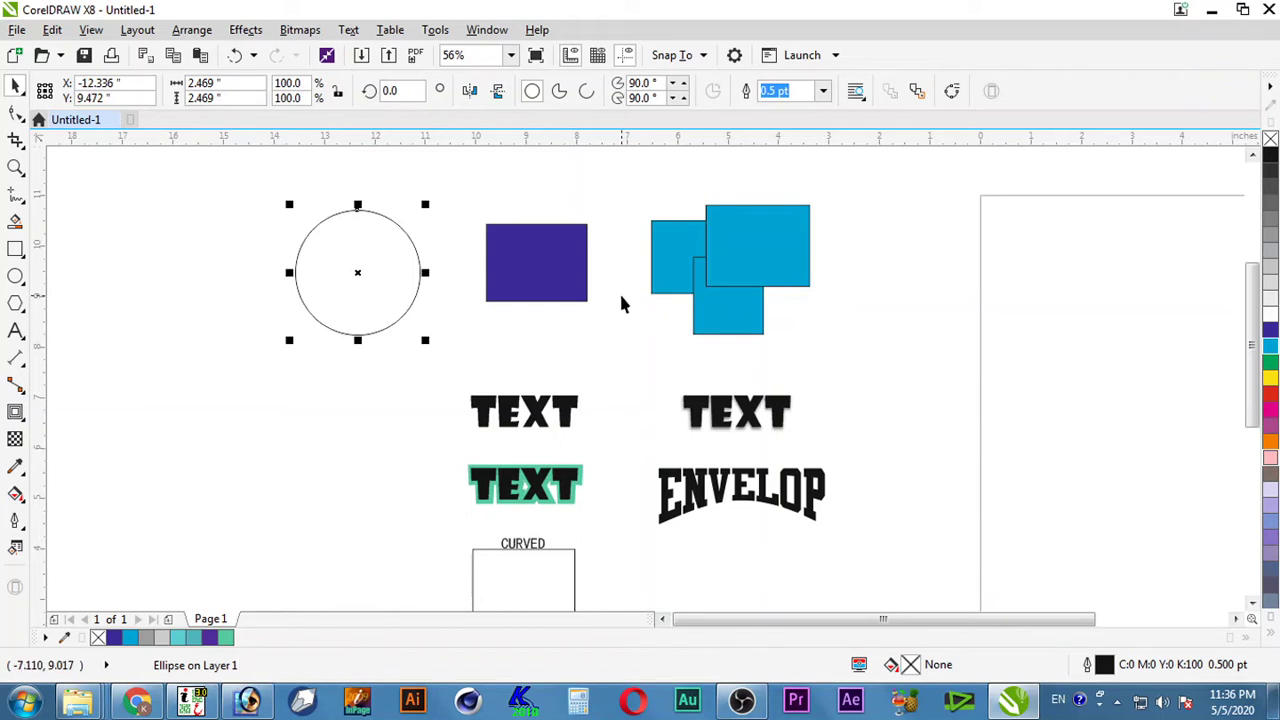
pyautogui.keyDown('shift'); pyautogui.click(535, 270); pyautogui.keyUp('shift')
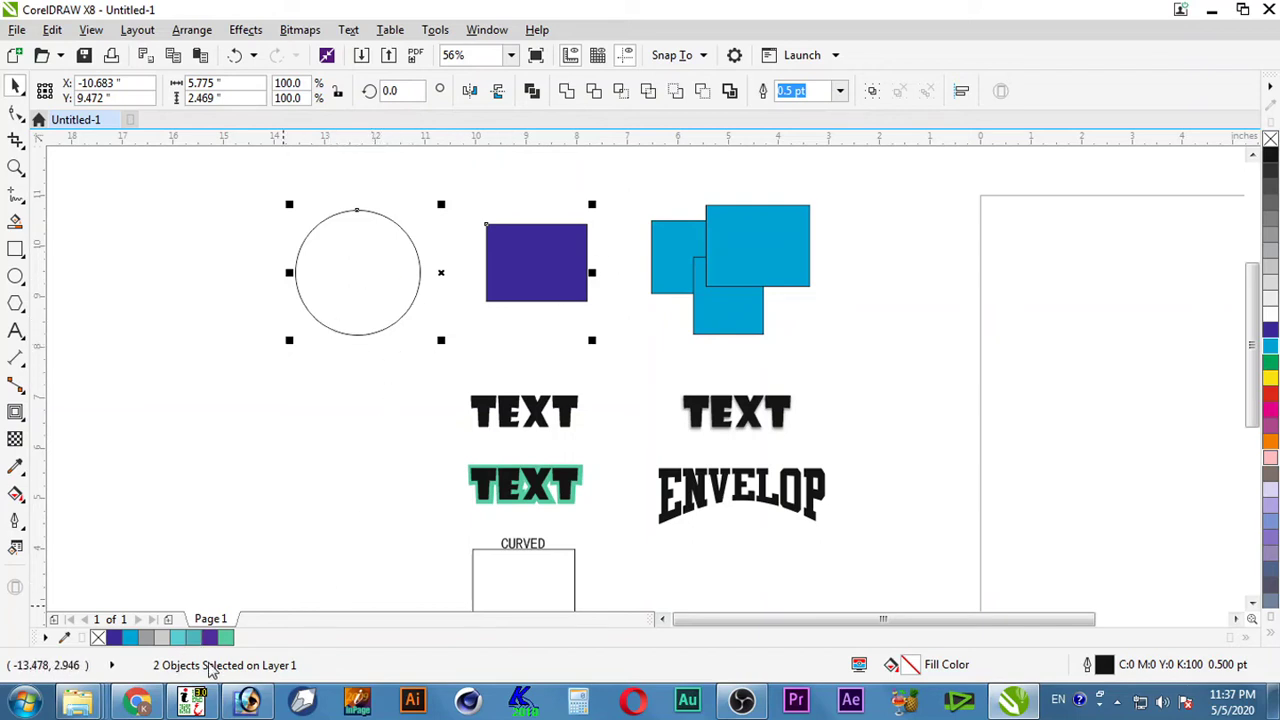
pyautogui.click(409, 358)
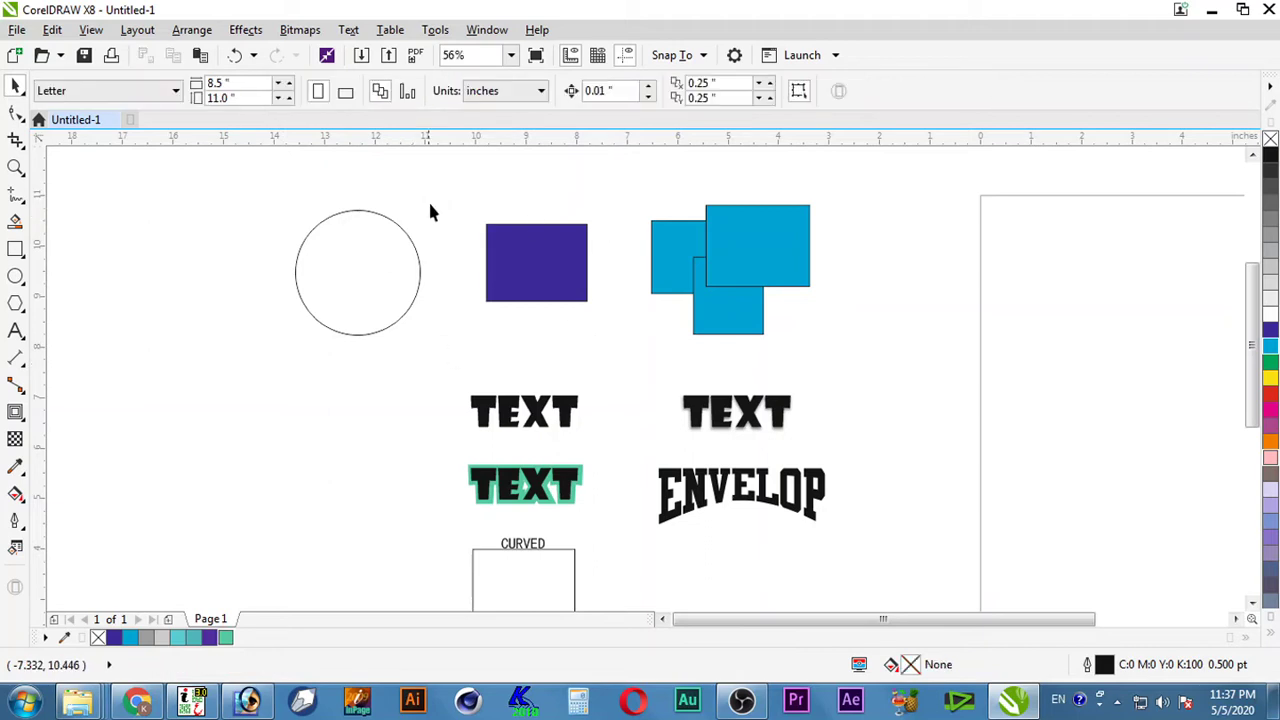
pyautogui.moveTo(470, 172); pyautogui.dragTo(298, 480)
pyautogui.press('Delete')
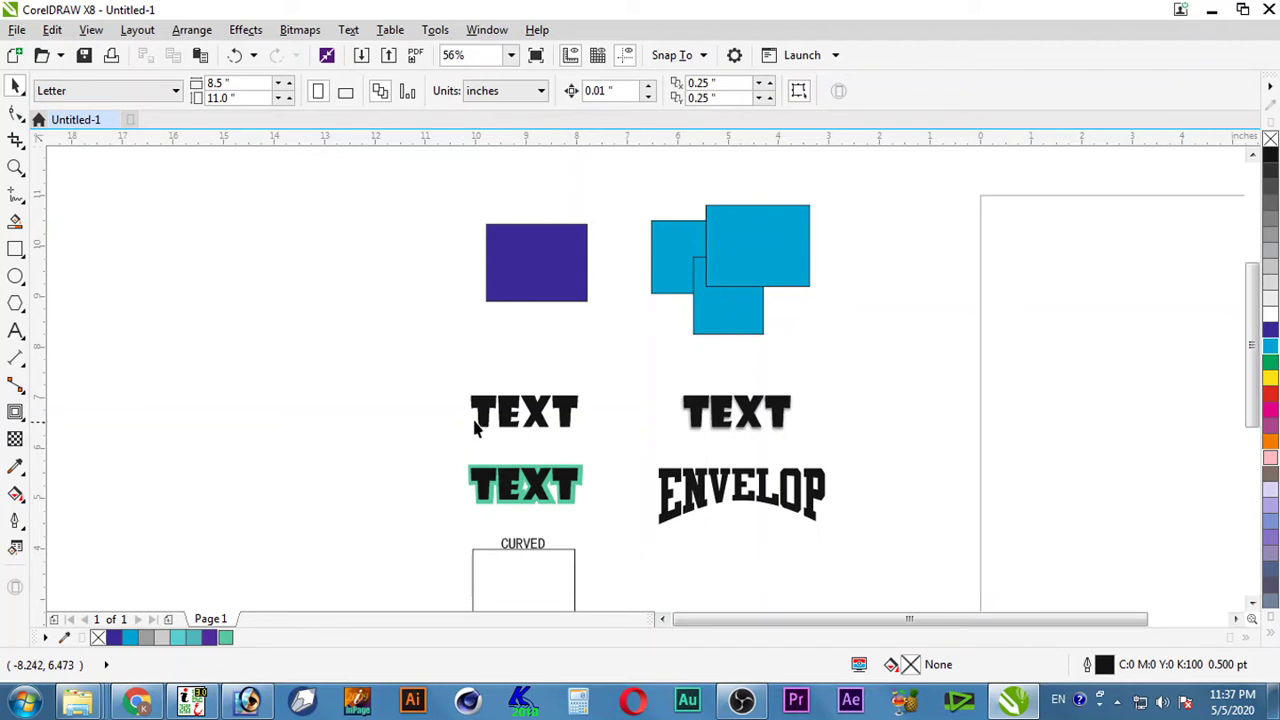
# Step: Edit the upper-left TEXT, briefly adding FOR after it and deleting it again
pyautogui.click(568, 418)
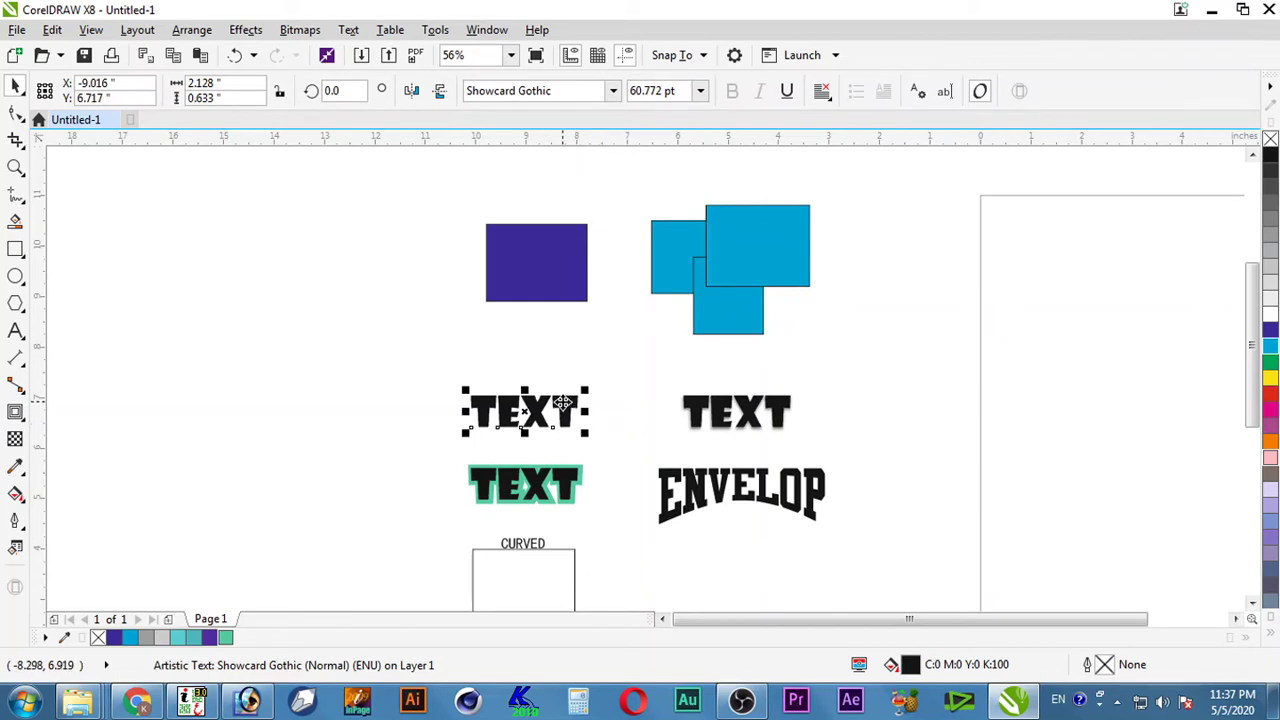
pyautogui.doubleClick(563, 402)
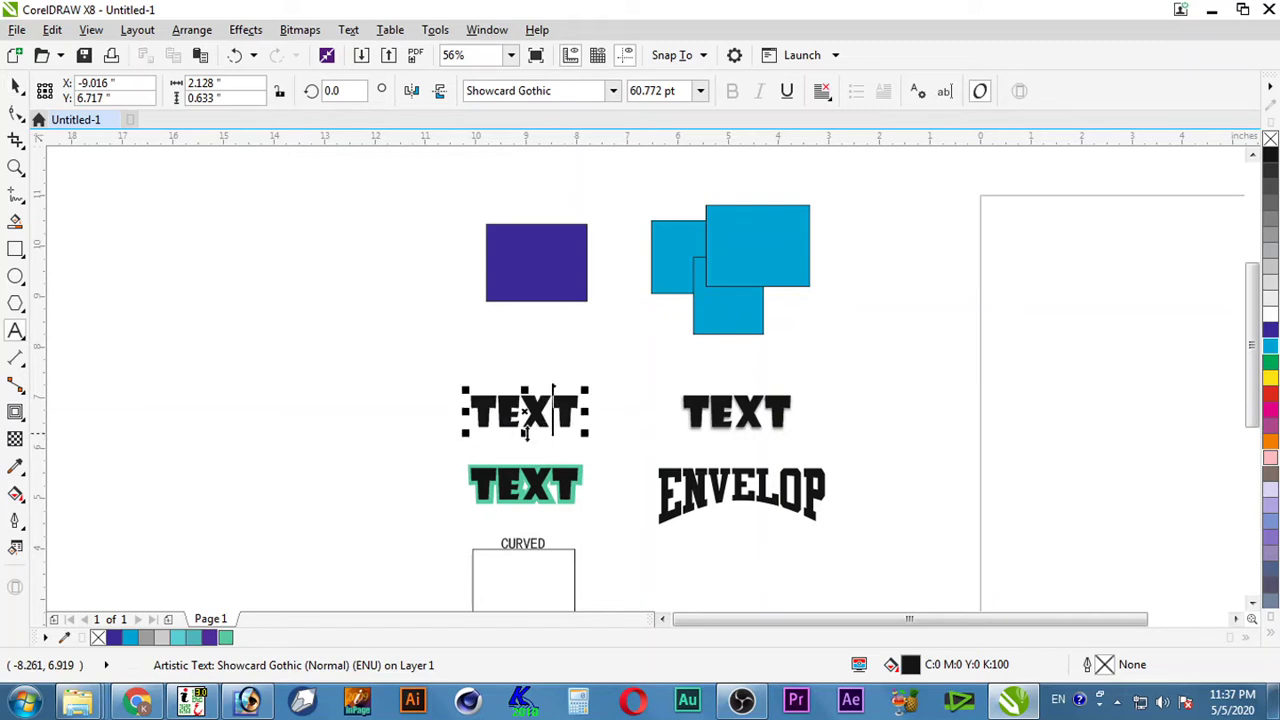
pyautogui.click(521, 395)
pyautogui.moveTo(474, 405); pyautogui.dragTo(578, 402)
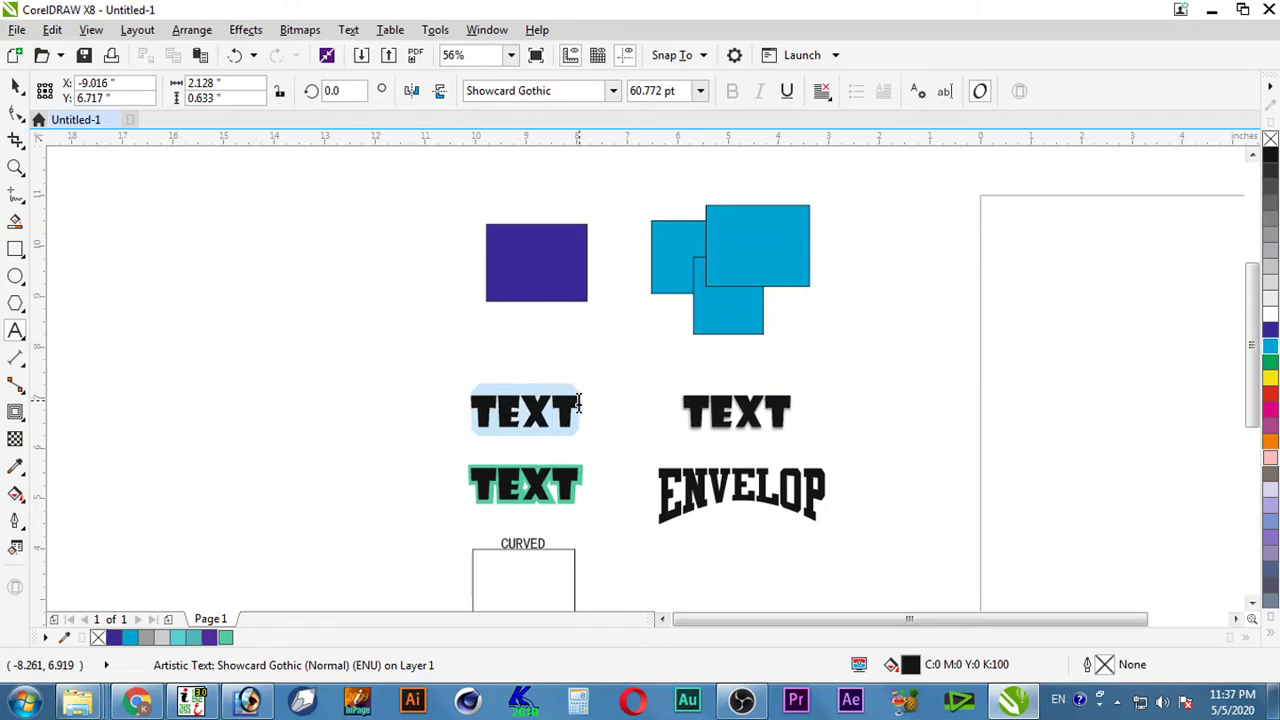
pyautogui.click(553, 405)
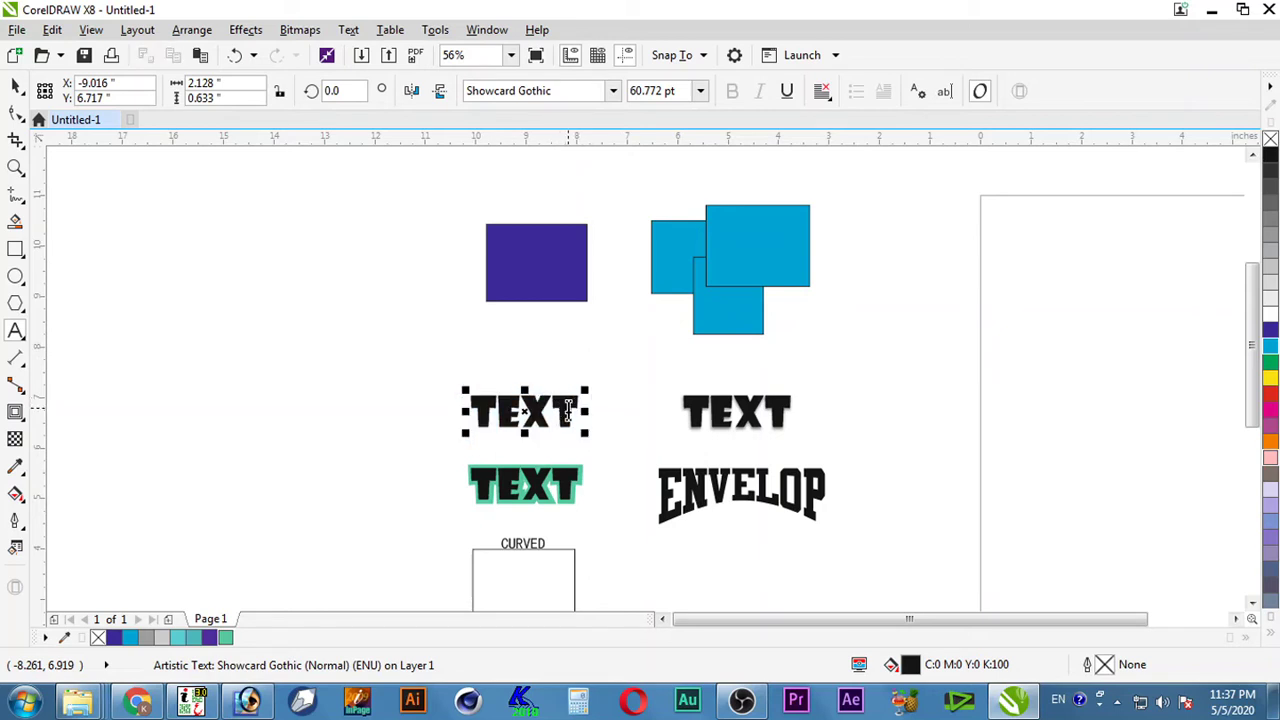
pyautogui.click(577, 405)
pyautogui.write('FOR')
pyautogui.press('BackSpace')
pyautogui.press('BackSpace')
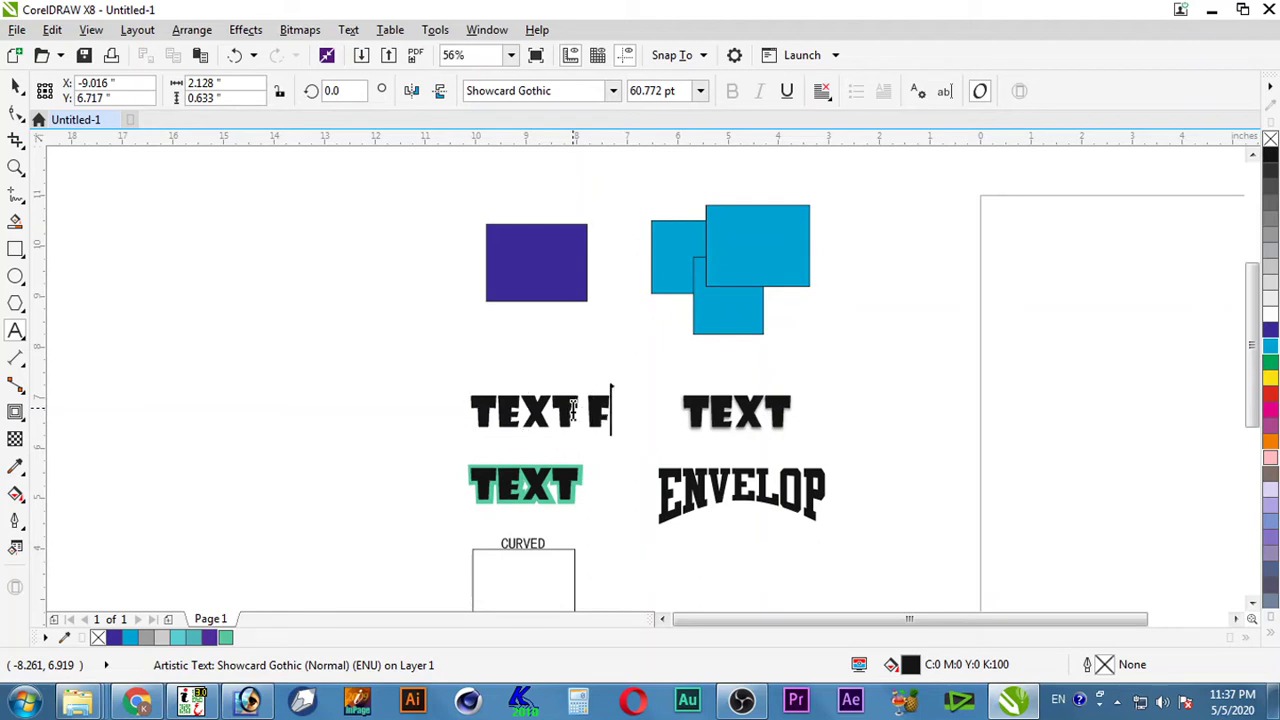
pyautogui.press('BackSpace')
pyautogui.press('BackSpace')
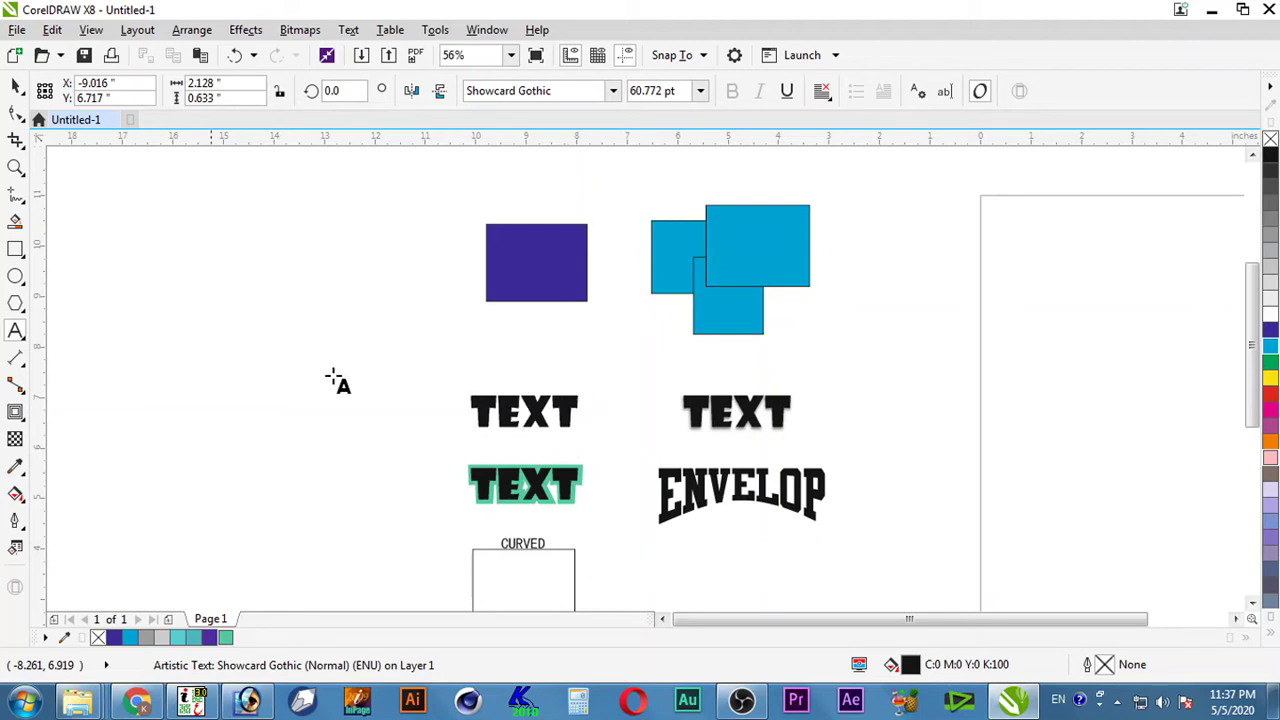
pyautogui.press('Escape')
pyautogui.click(17, 86)
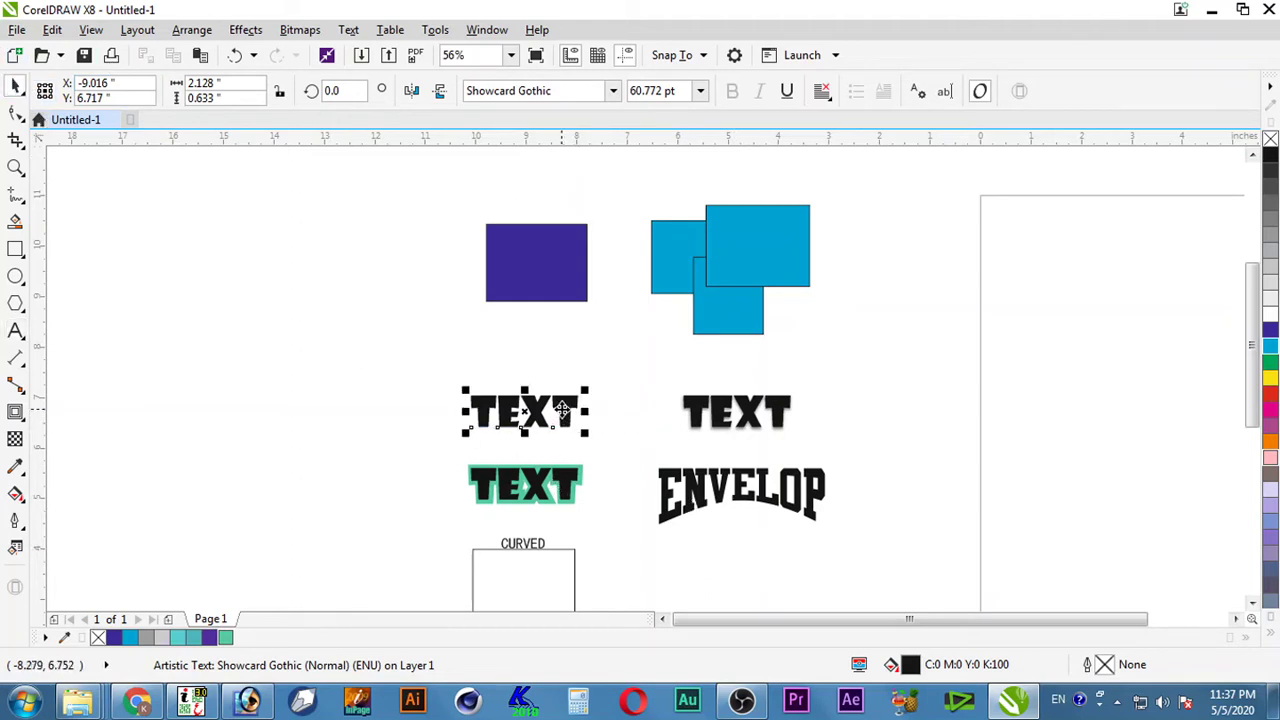
# Step: Re-open the left TEXT for editing, then exit and select the shadowed TEXT sample
pyautogui.doubleClick(558, 410)
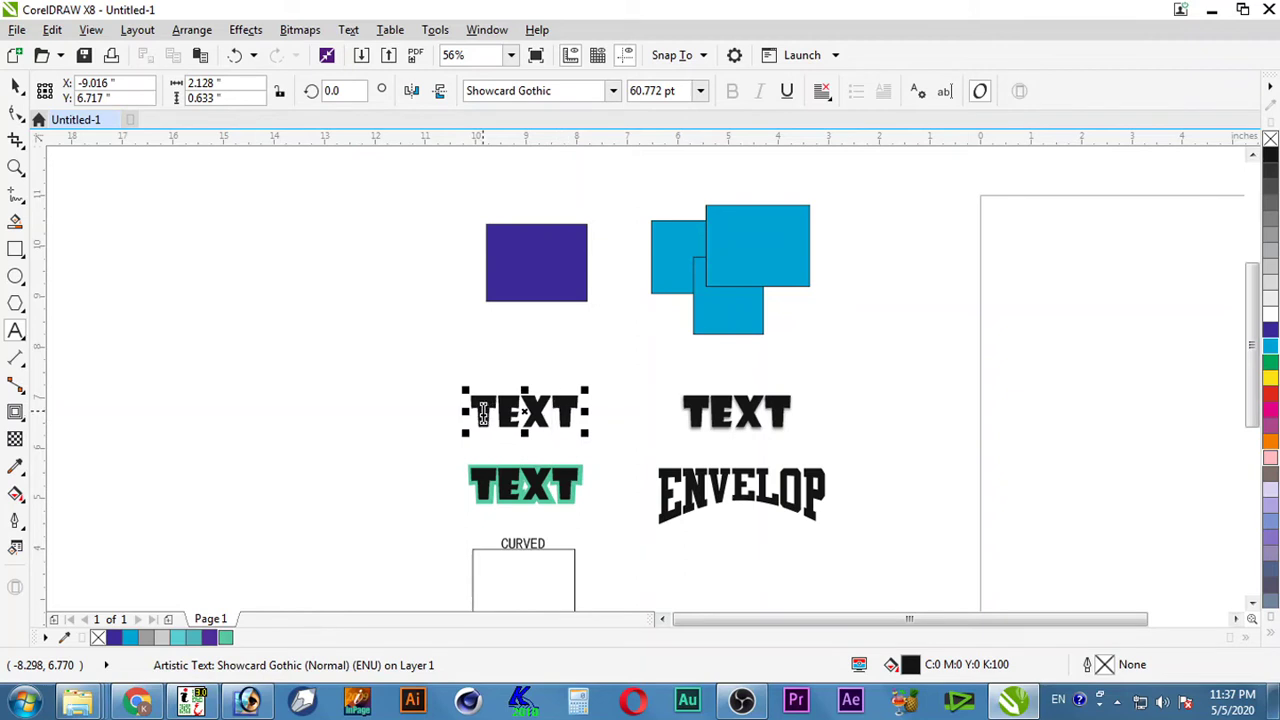
pyautogui.moveTo(478, 410); pyautogui.dragTo(568, 410)
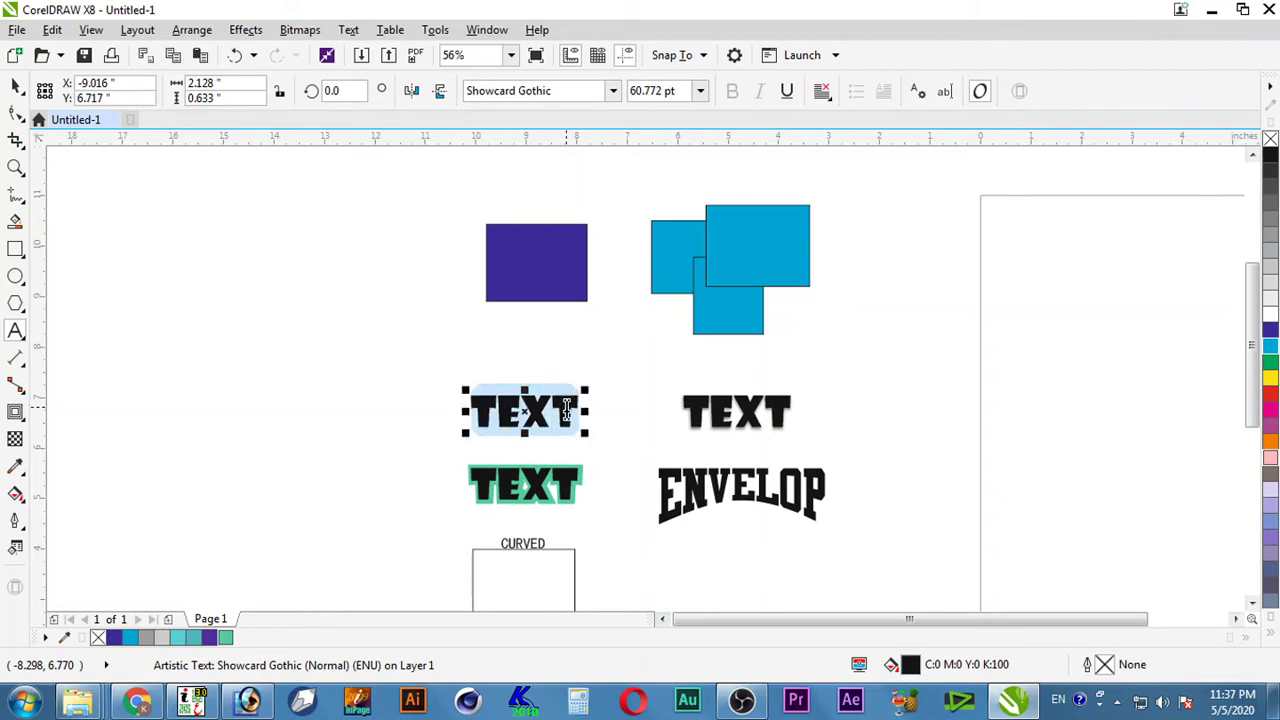
pyautogui.click(568, 410)
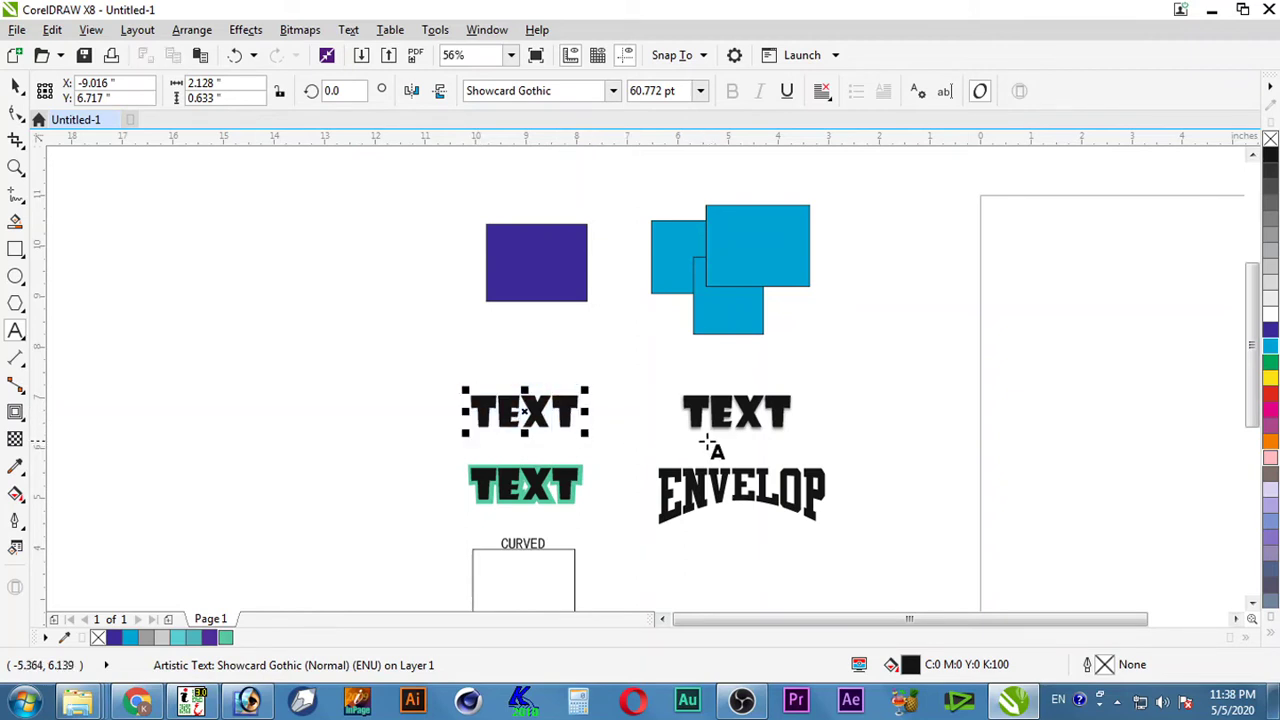
pyautogui.click(16, 87)
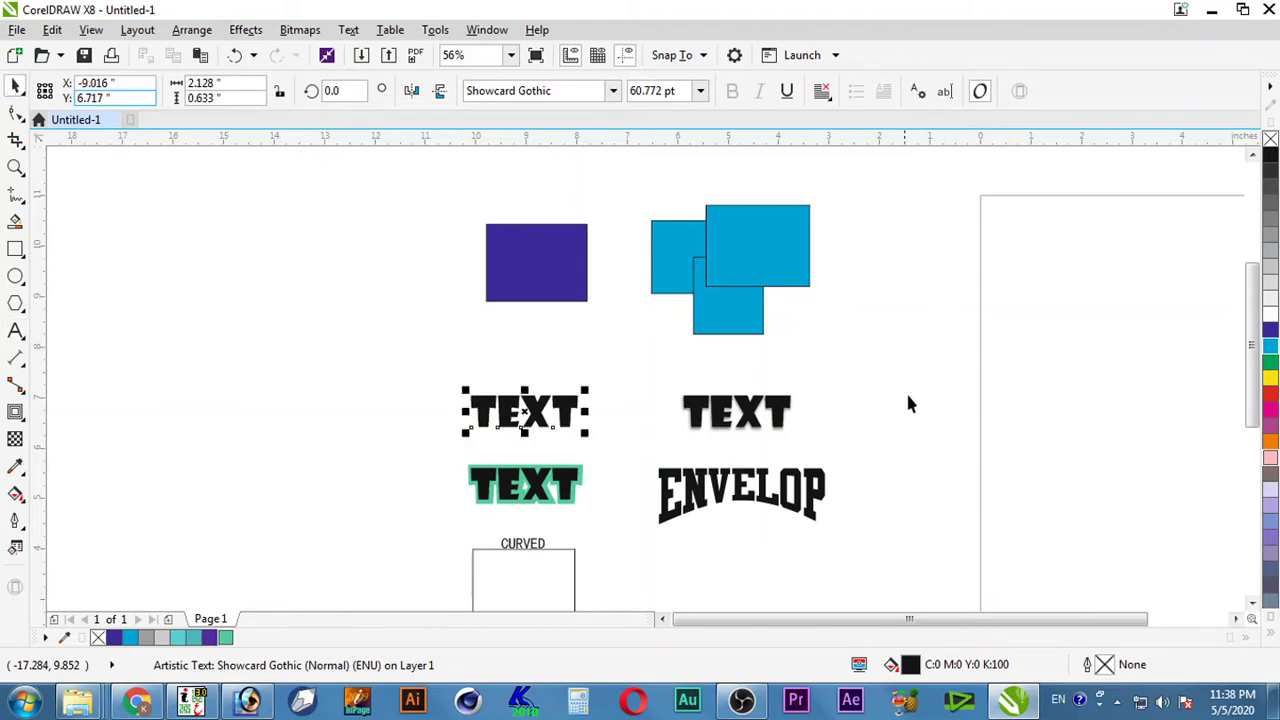
pyautogui.click(786, 406)
# Step: Zoom in on the shadowed TEXT and reselect it, briefly highlighting its letters
pyautogui.press('z')
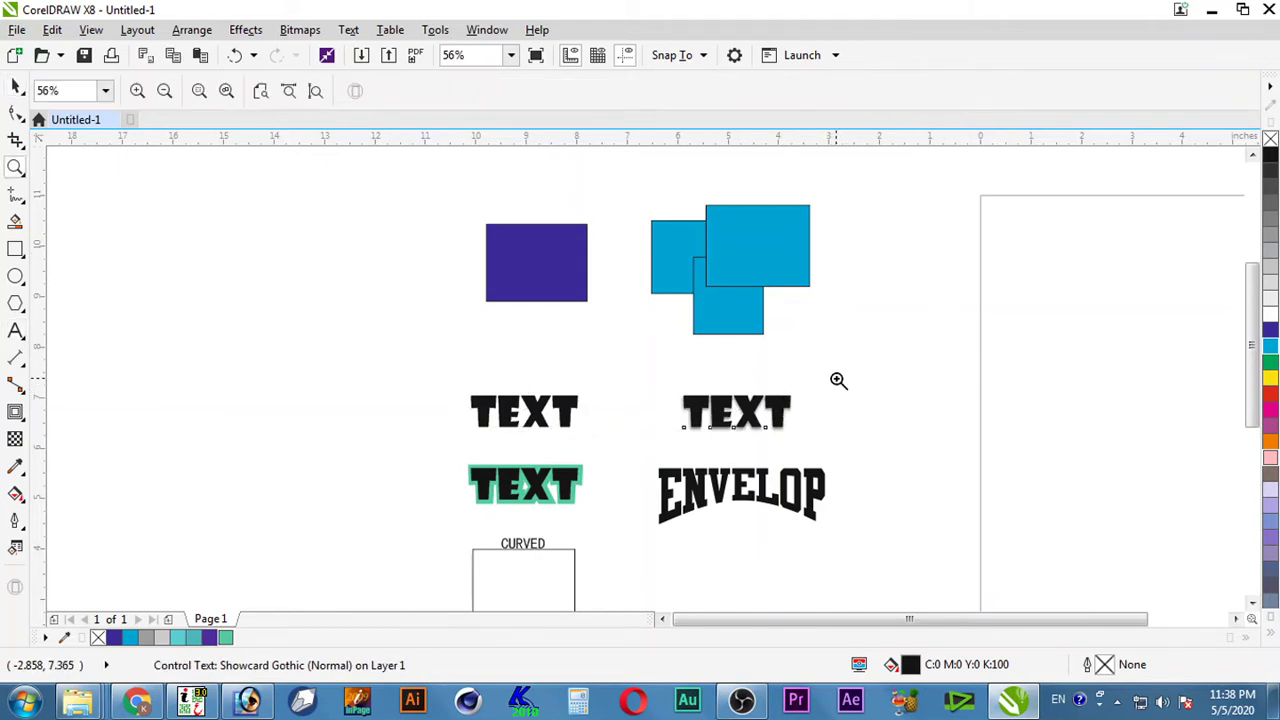
pyautogui.moveTo(837, 378); pyautogui.dragTo(656, 448)
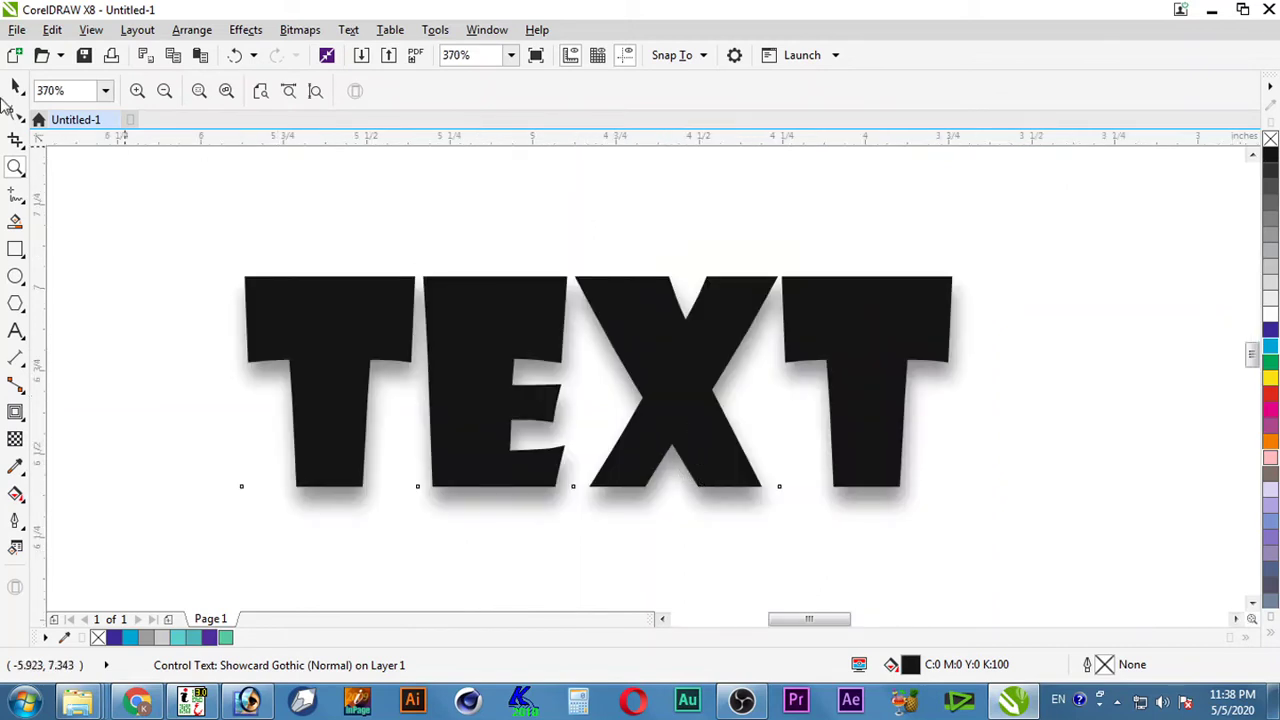
pyautogui.press('space')
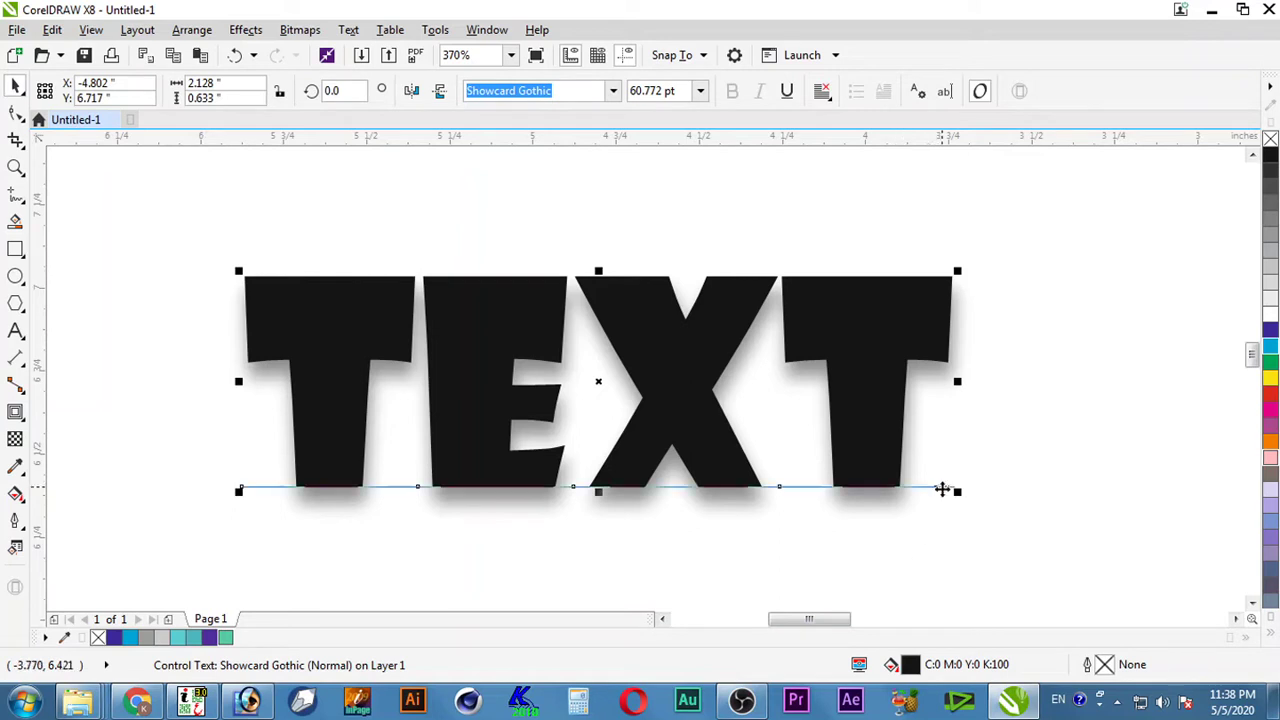
pyautogui.click(1060, 455)
pyautogui.click(658, 398)
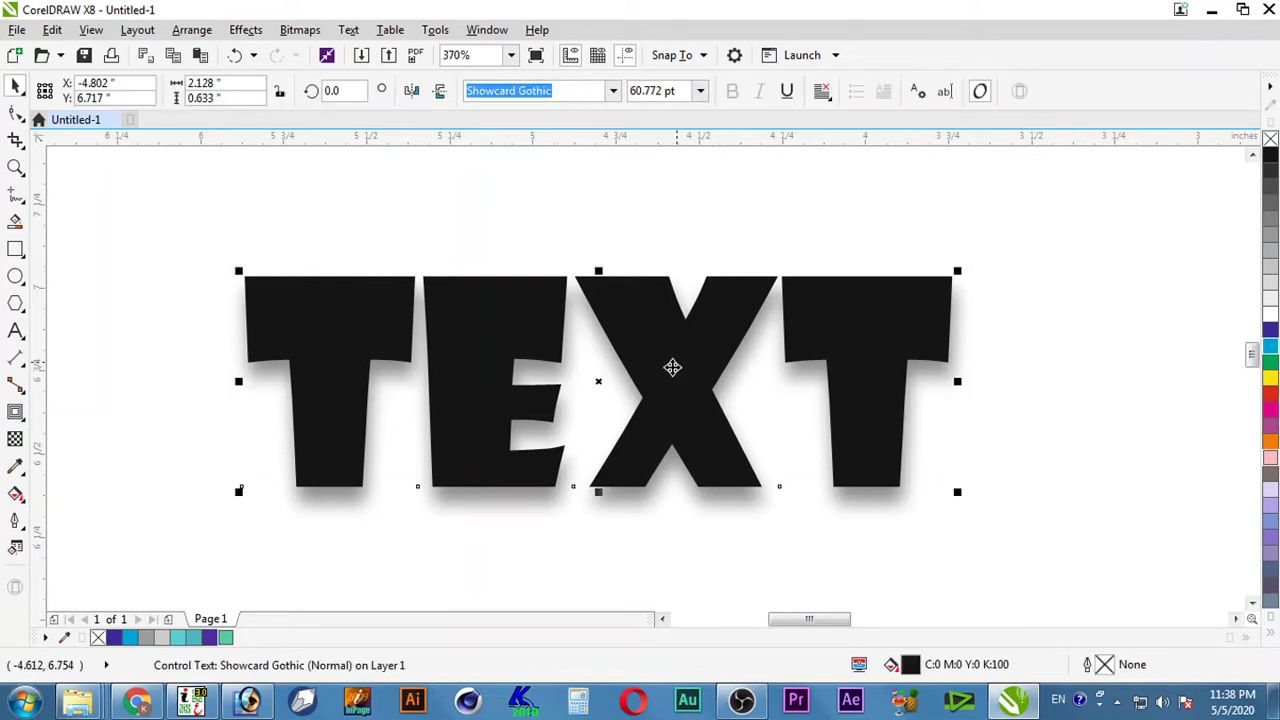
pyautogui.doubleClick(677, 362)
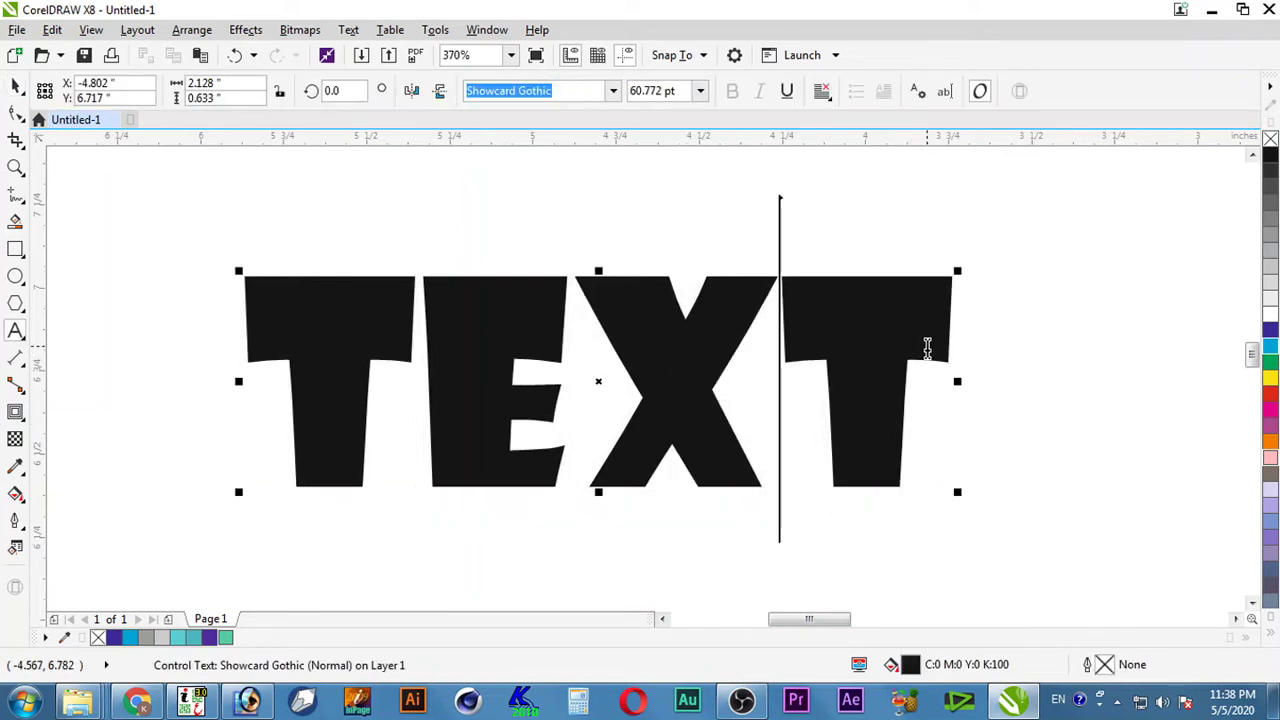
pyautogui.moveTo(957, 350); pyautogui.dragTo(330, 355)
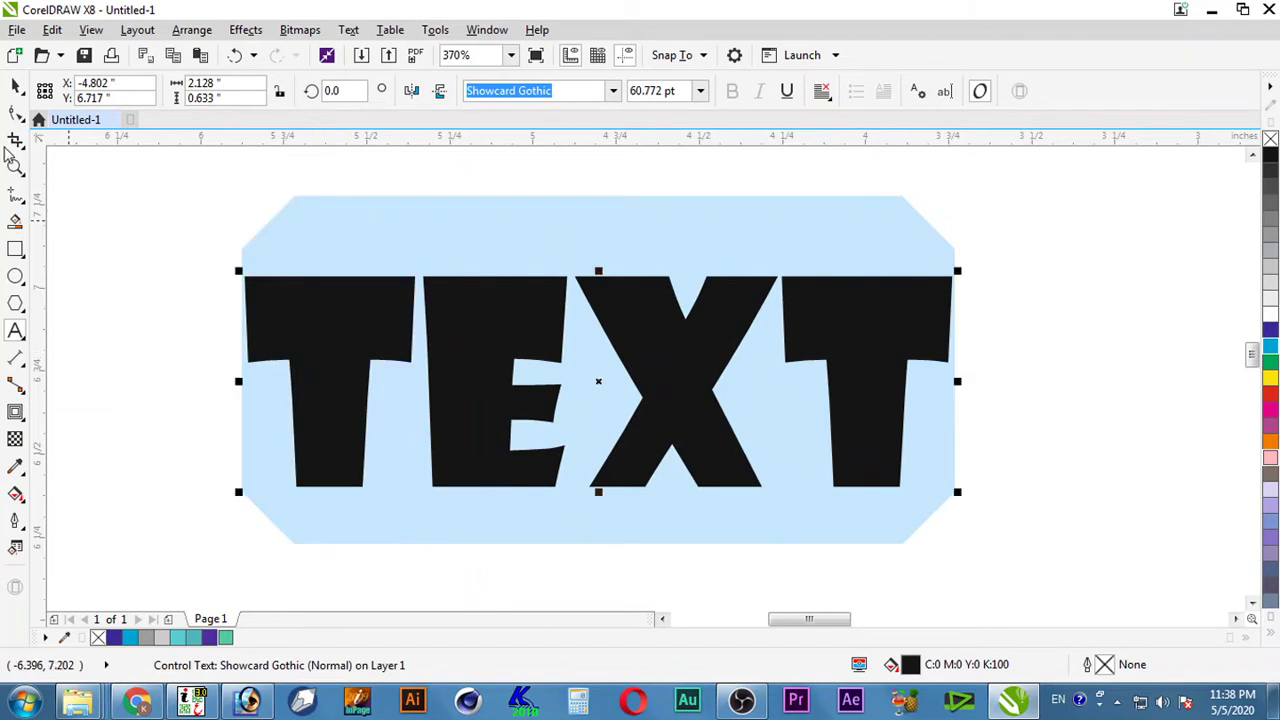
pyautogui.click(15, 86)
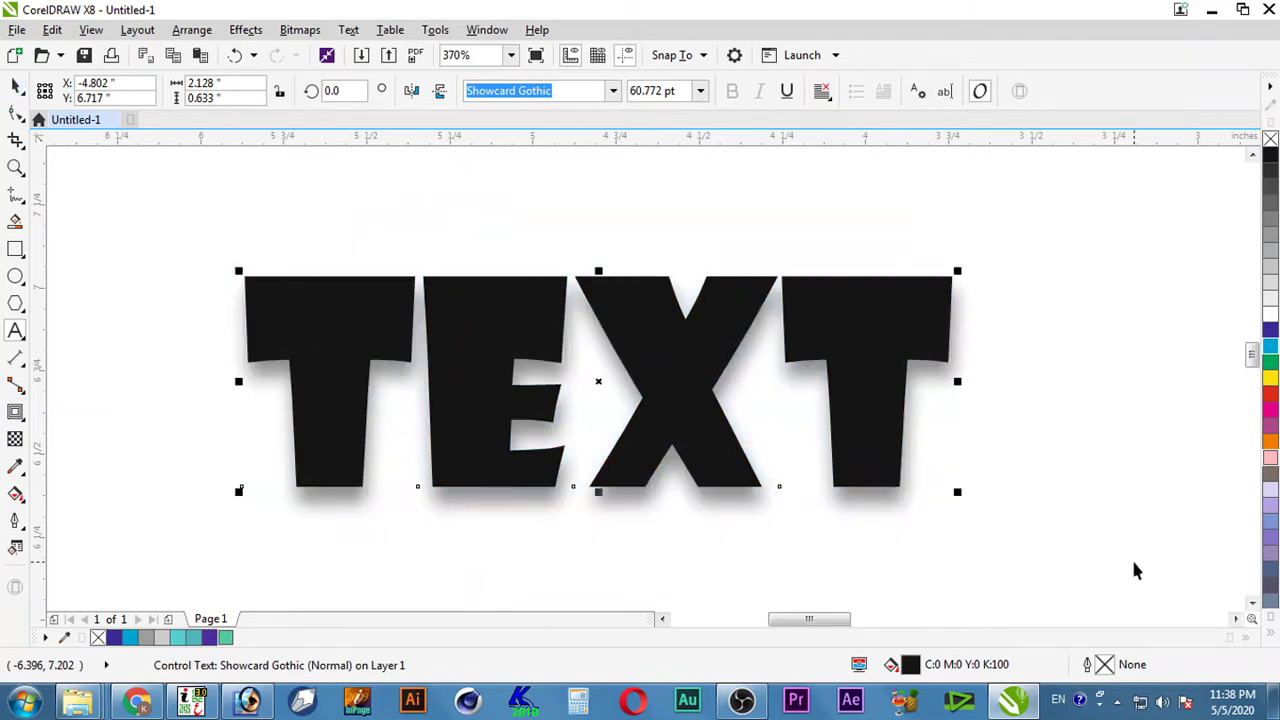
# Step: Drag the drop shadow left to an offset of about -0.029" by -0.053", then zoom out
pyautogui.doubleClick(869, 512)
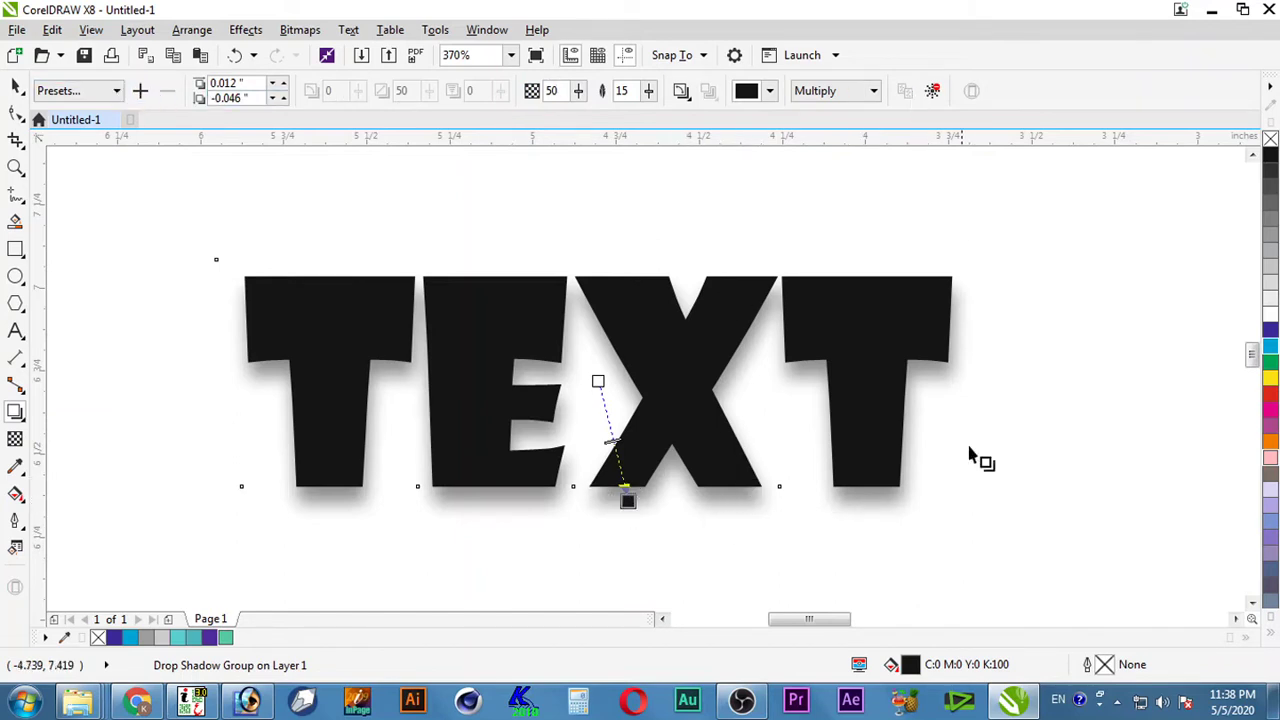
pyautogui.moveTo(628, 500)
pyautogui.mouseDown()
pyautogui.moveTo(558, 502)
pyautogui.moveTo(541, 477)
pyautogui.moveTo(511, 517)
pyautogui.moveTo(531, 503)
pyautogui.mouseUp()
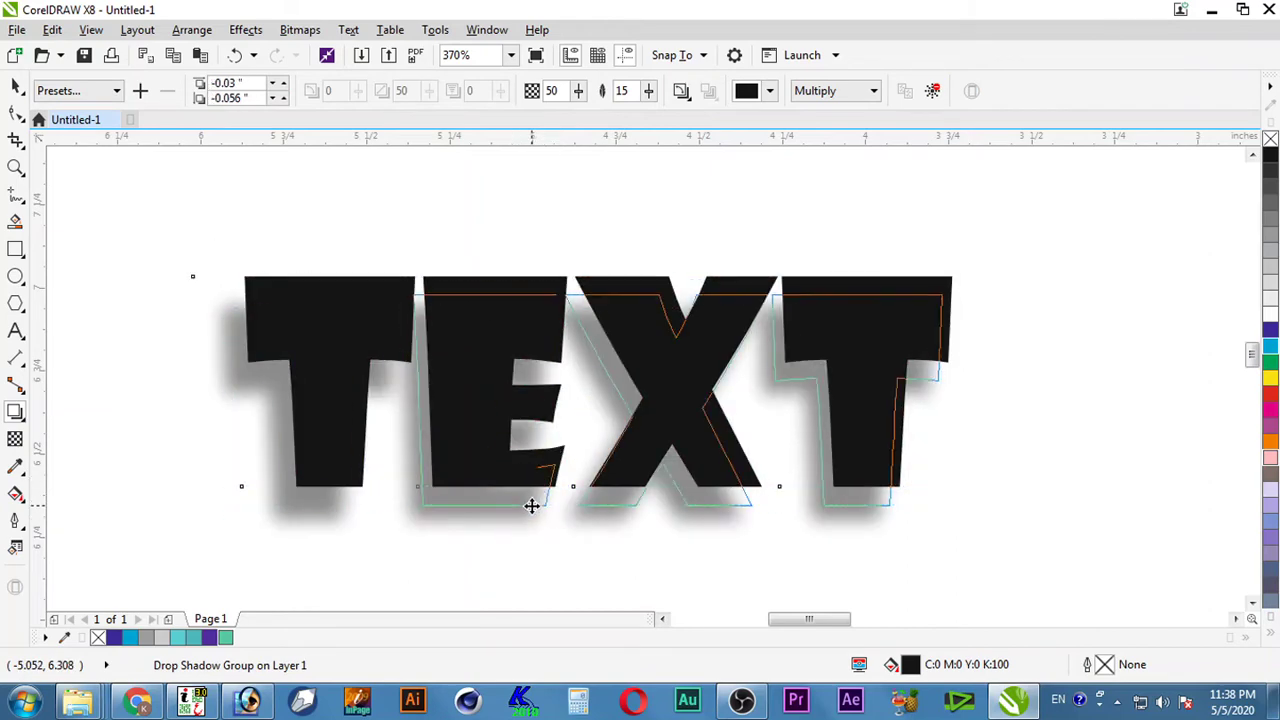
pyautogui.click(15, 88)
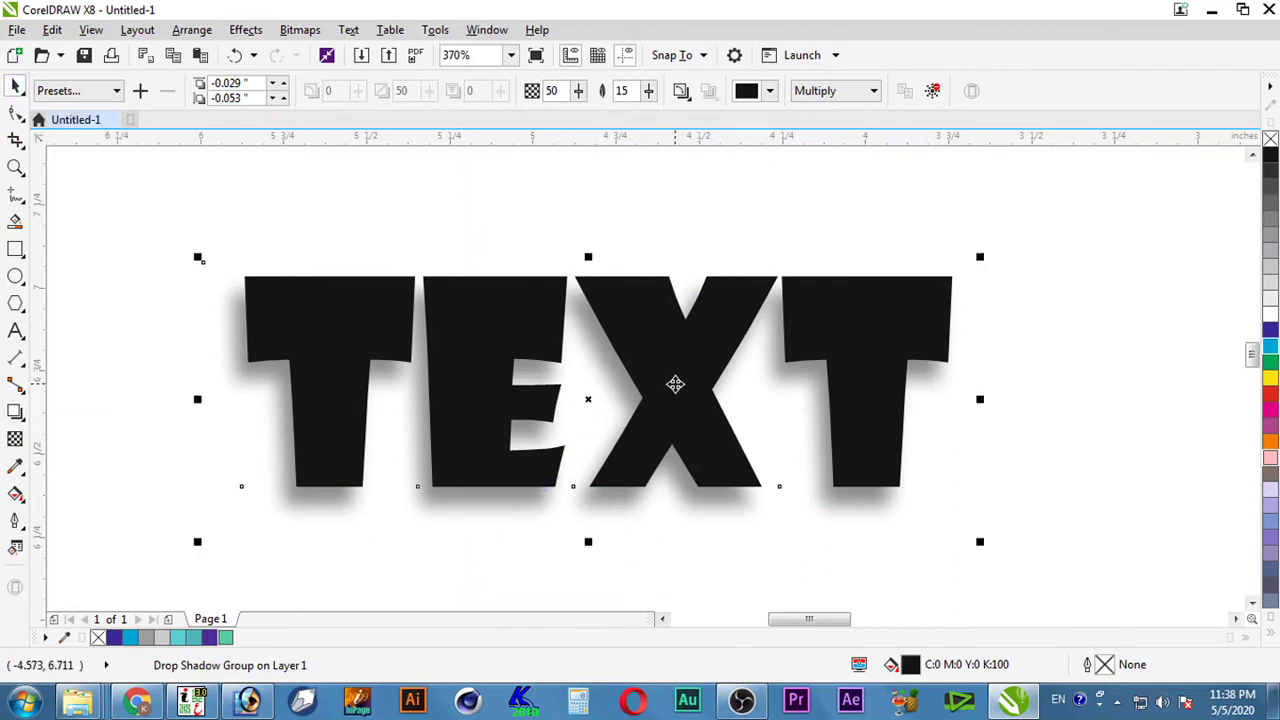
pyautogui.scroll(-1, 675, 384)
pyautogui.scroll(-1, 675, 384)
pyautogui.scroll(-2, 675, 384)
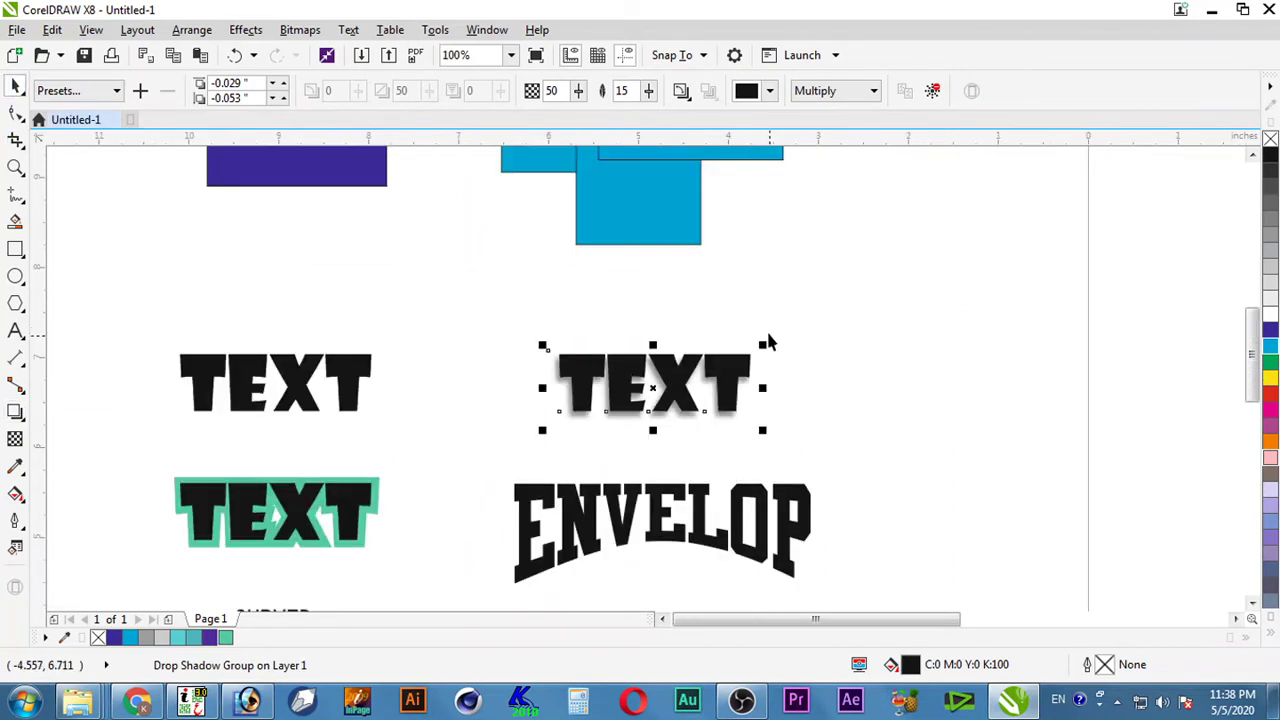
pyautogui.moveTo(803, 314); pyautogui.dragTo(396, 470)
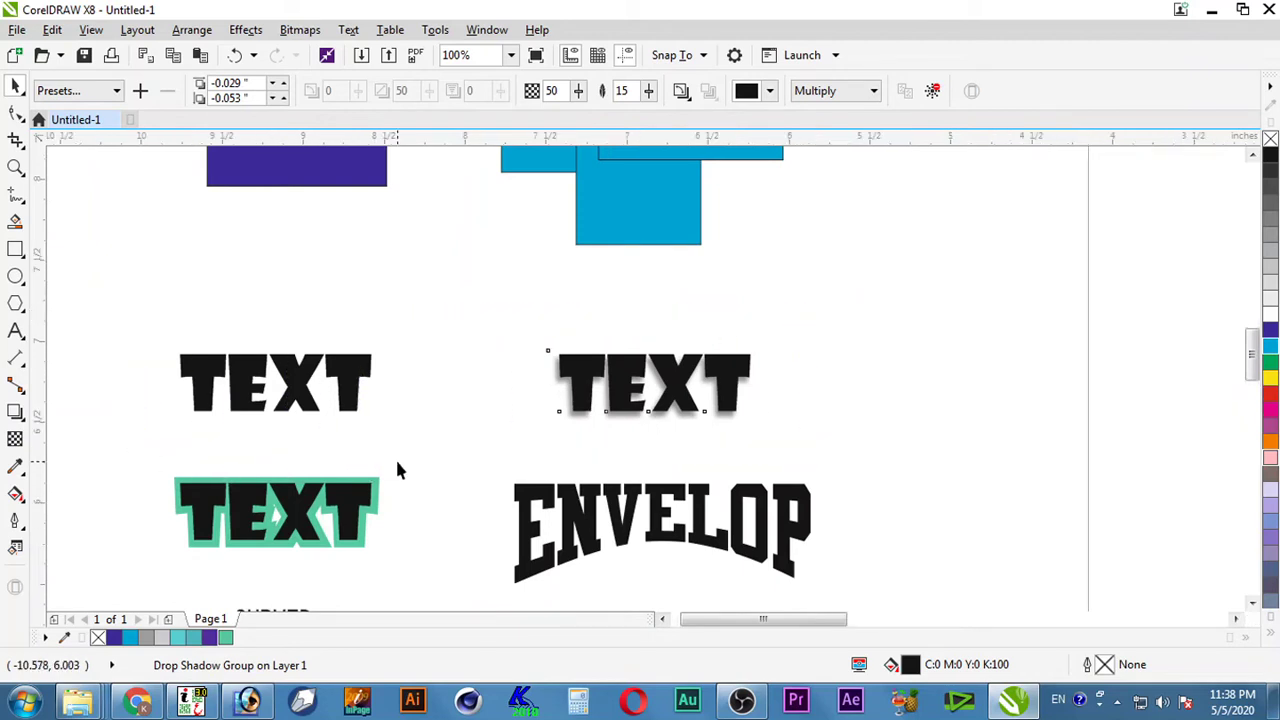
pyautogui.scroll(2, 397, 470)
# Step: Replace the upper-left Showcard Gothic TEXT with LIKE using F8, then deselect it
pyautogui.click(445, 370)
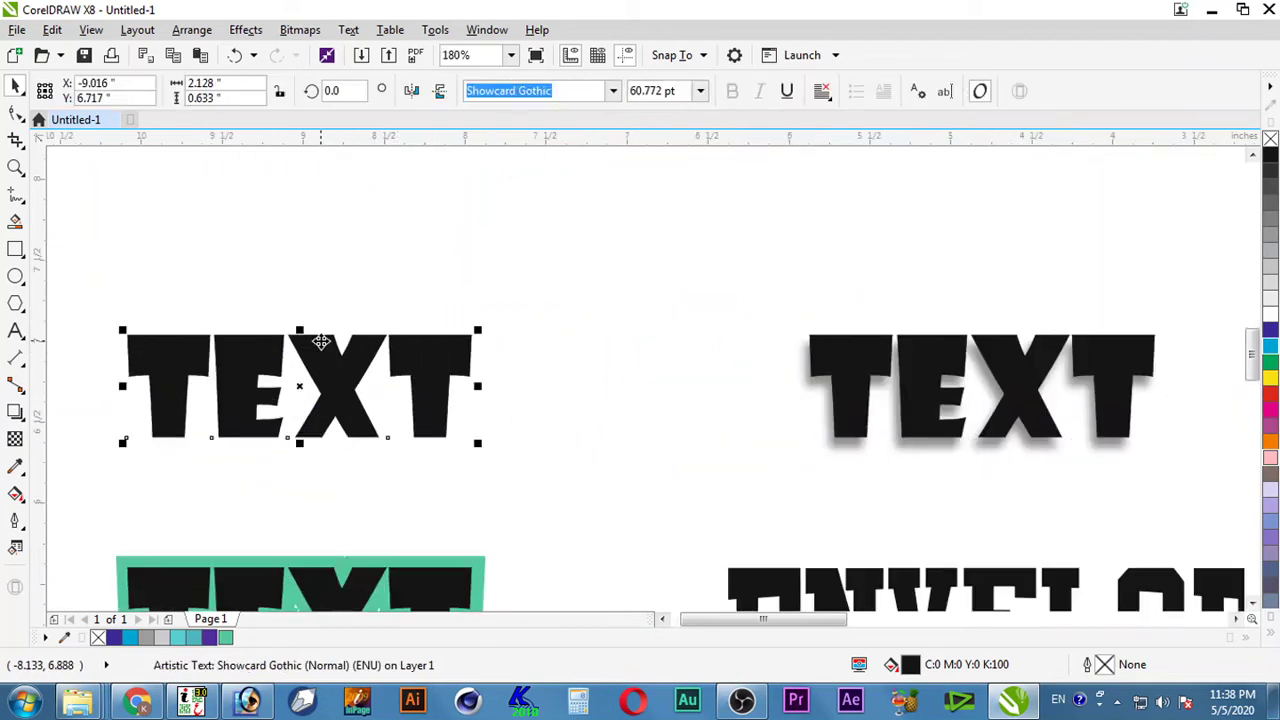
pyautogui.press('F8')
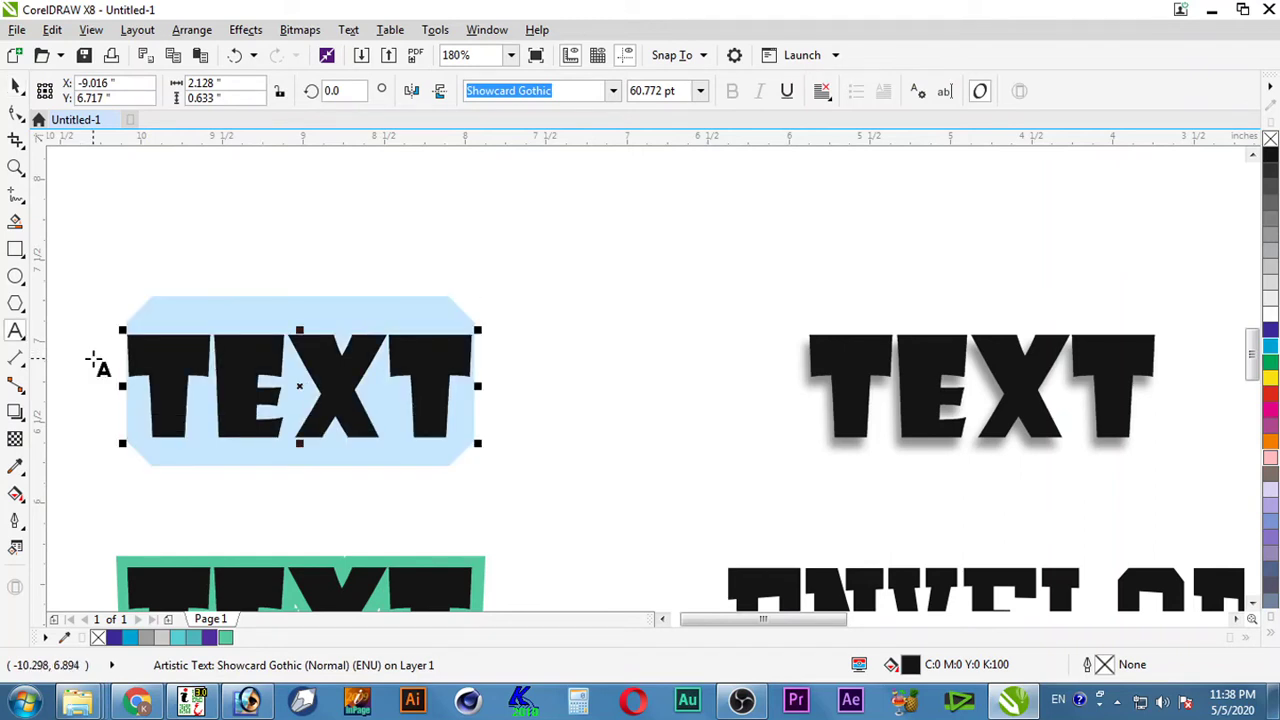
pyautogui.write('LIKE')
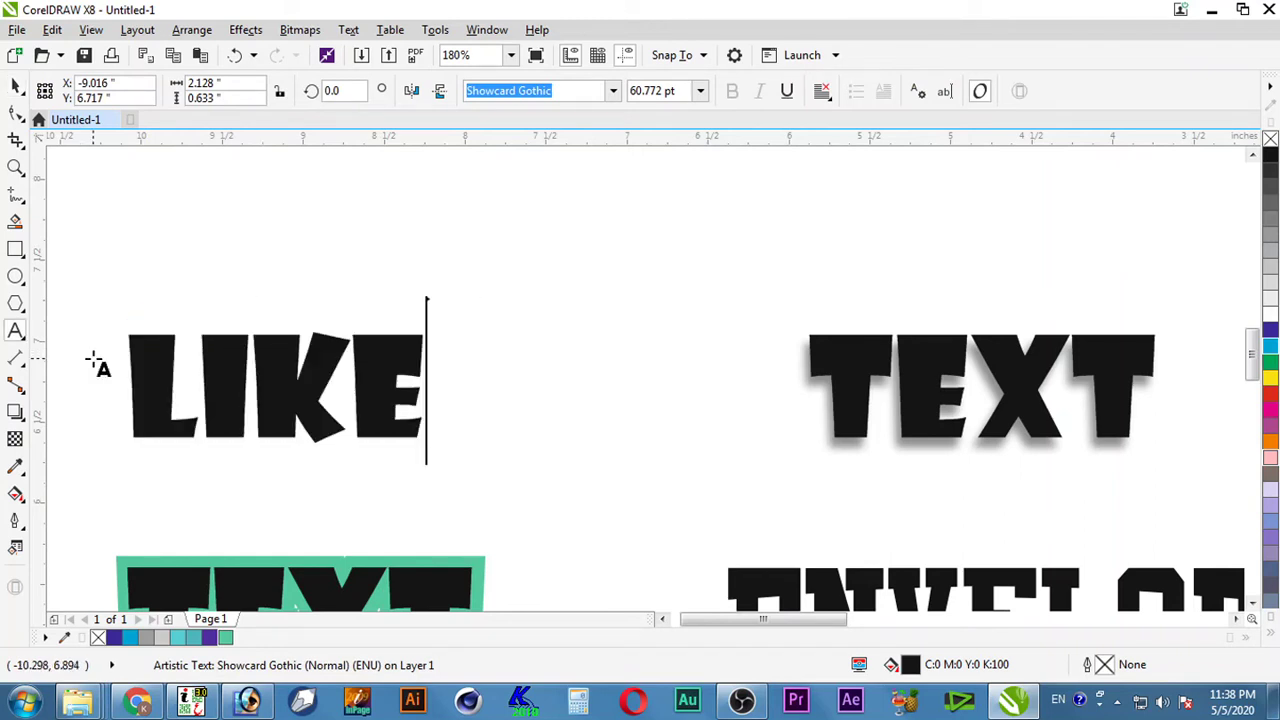
pyautogui.click(17, 86)
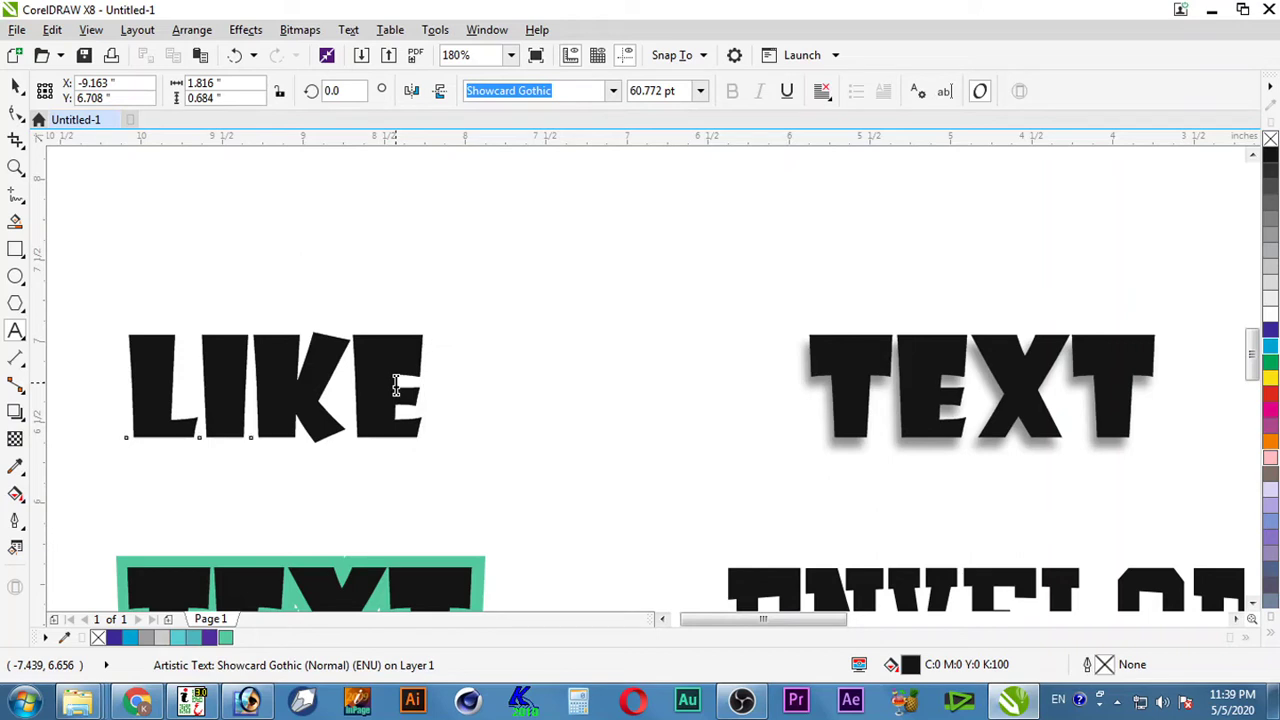
pyautogui.hotkey('ctrl', 'space')
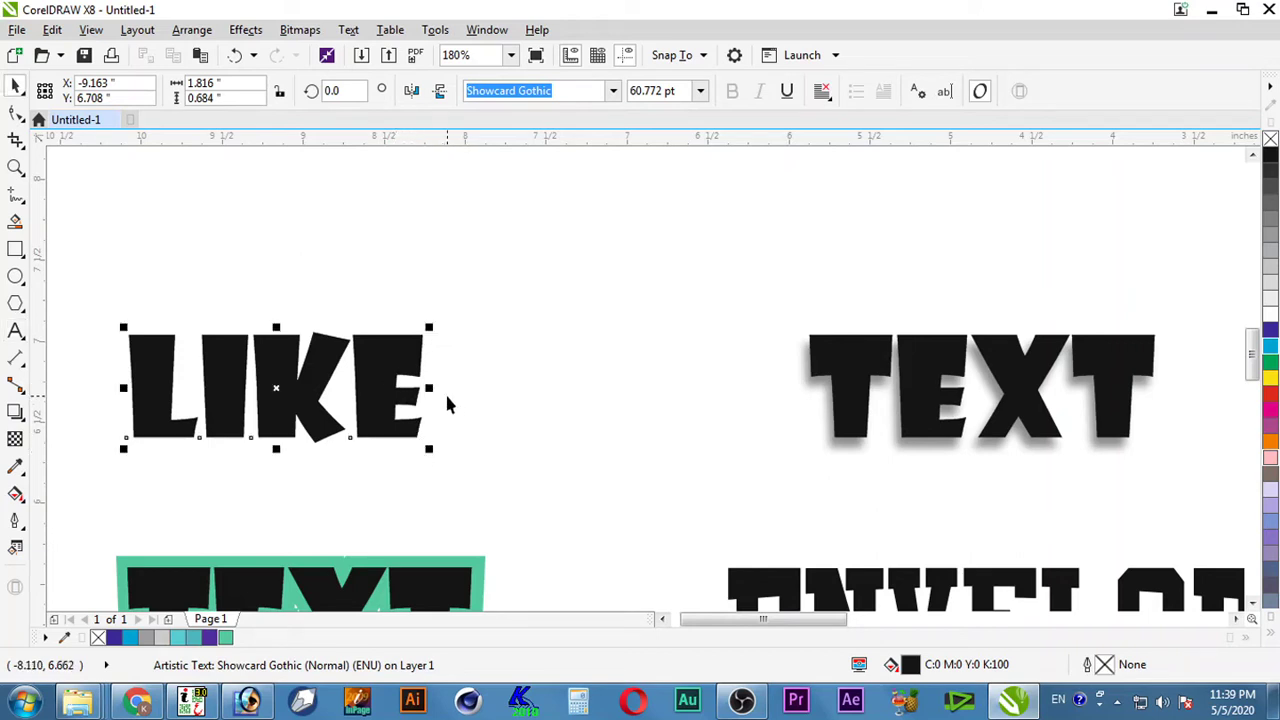
pyautogui.click(528, 345)
pyautogui.scroll(-2, 530, 350)
pyautogui.scroll(-1, 600, 303)
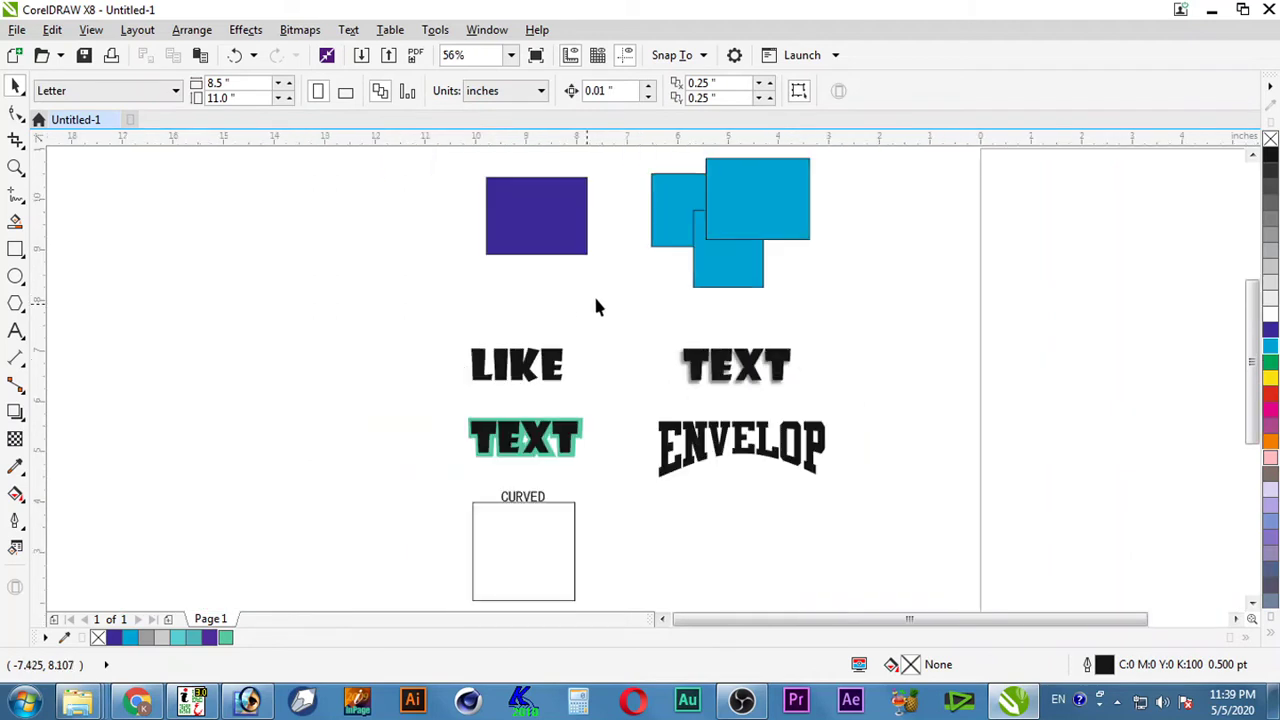
pyautogui.scroll(1, 560, 225)
pyautogui.scroll(3, 604, 332)
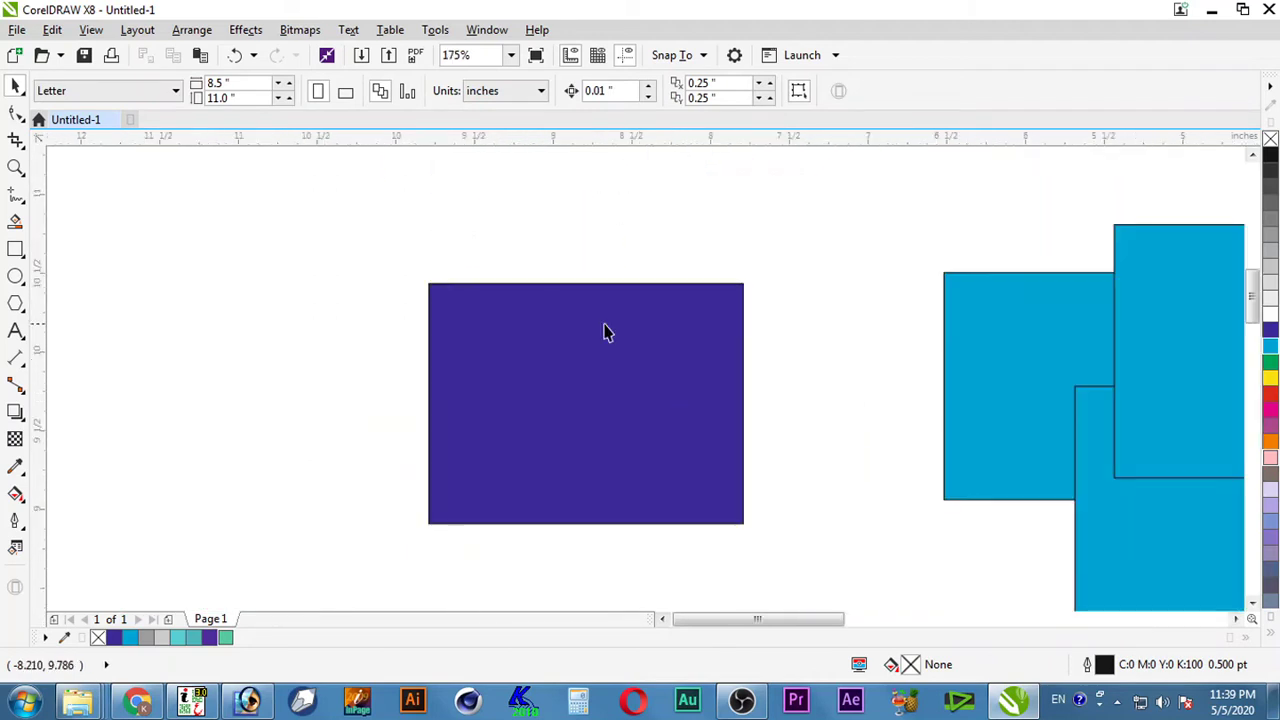
pyautogui.click(15, 276)
pyautogui.moveTo(505, 326); pyautogui.dragTo(657, 478)
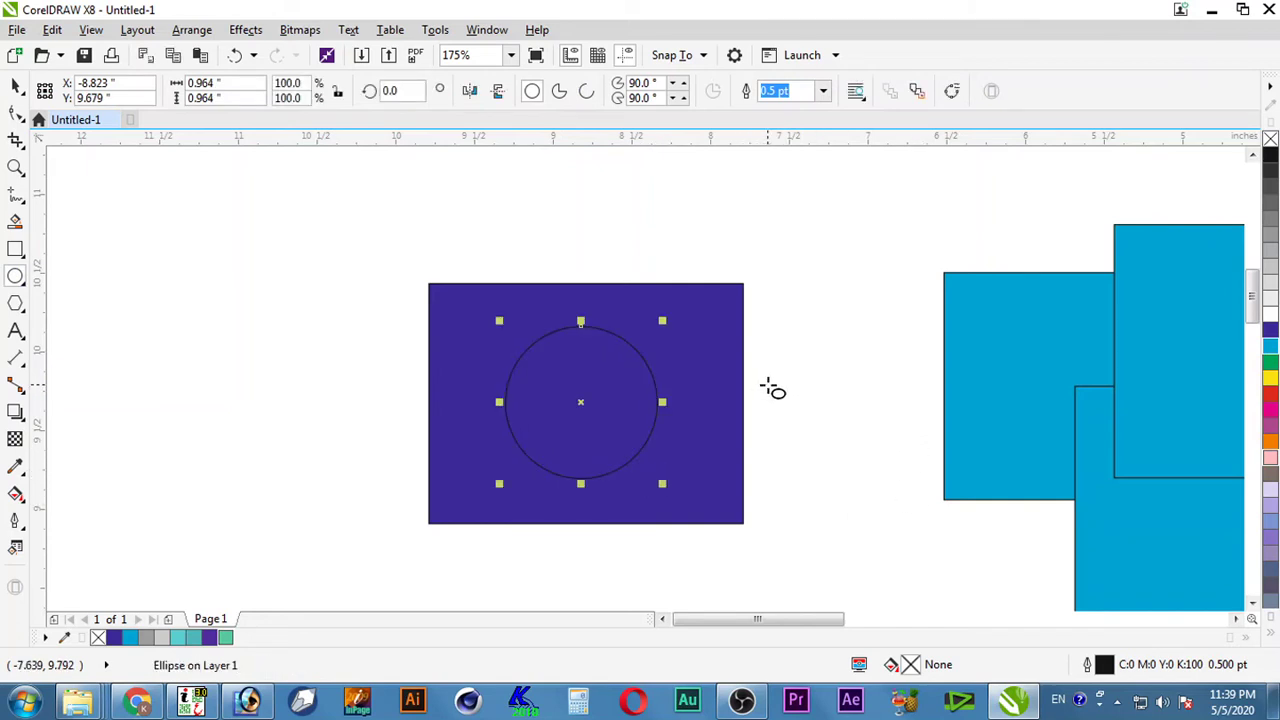
pyautogui.press('space')
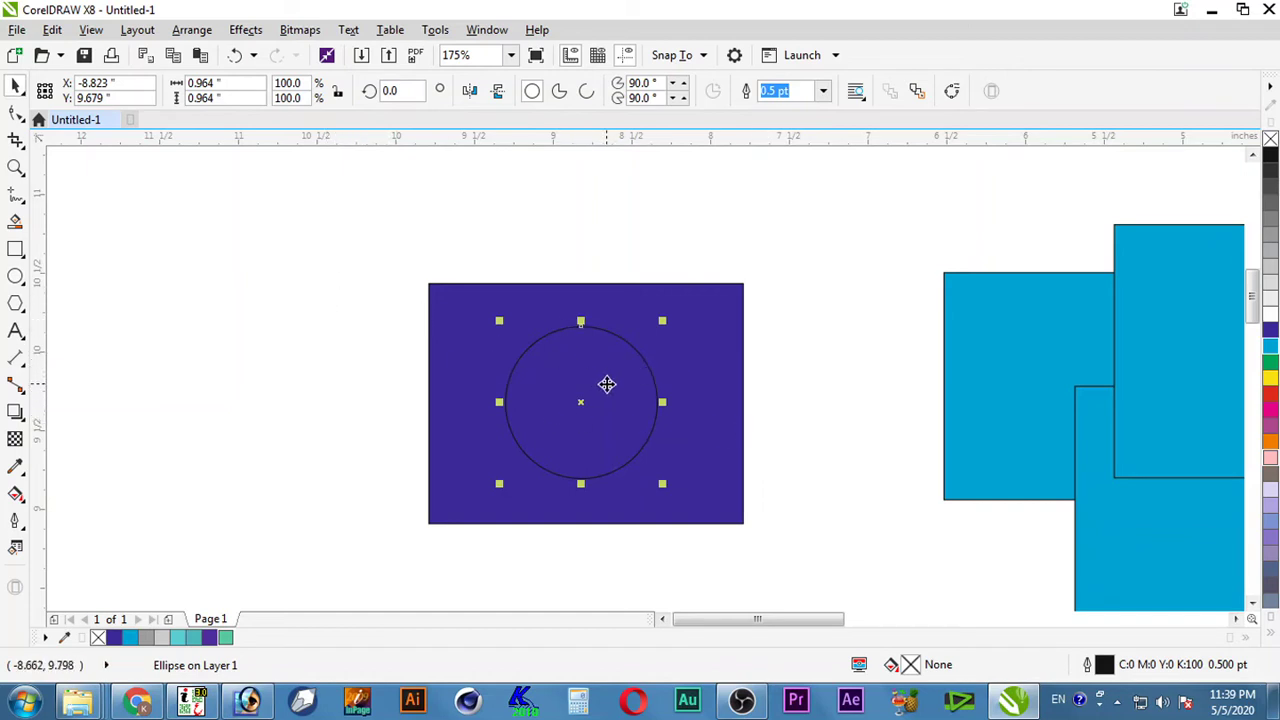
pyautogui.press('Delete')
pyautogui.scroll(-3, 612, 394)
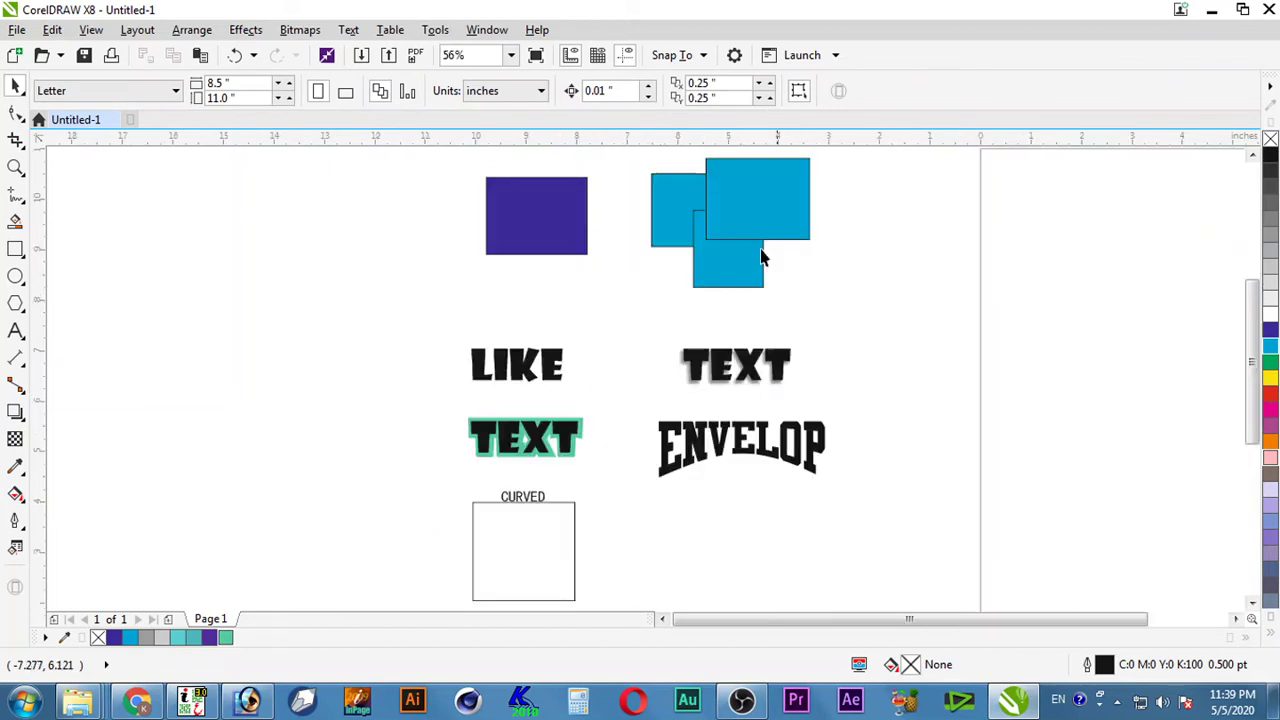
pyautogui.press('F2')
# Step: Rotate the purple rectangle and draw a small square, then undo both with Ctrl+Z
pyautogui.moveTo(891, 200); pyautogui.dragTo(428, 528)
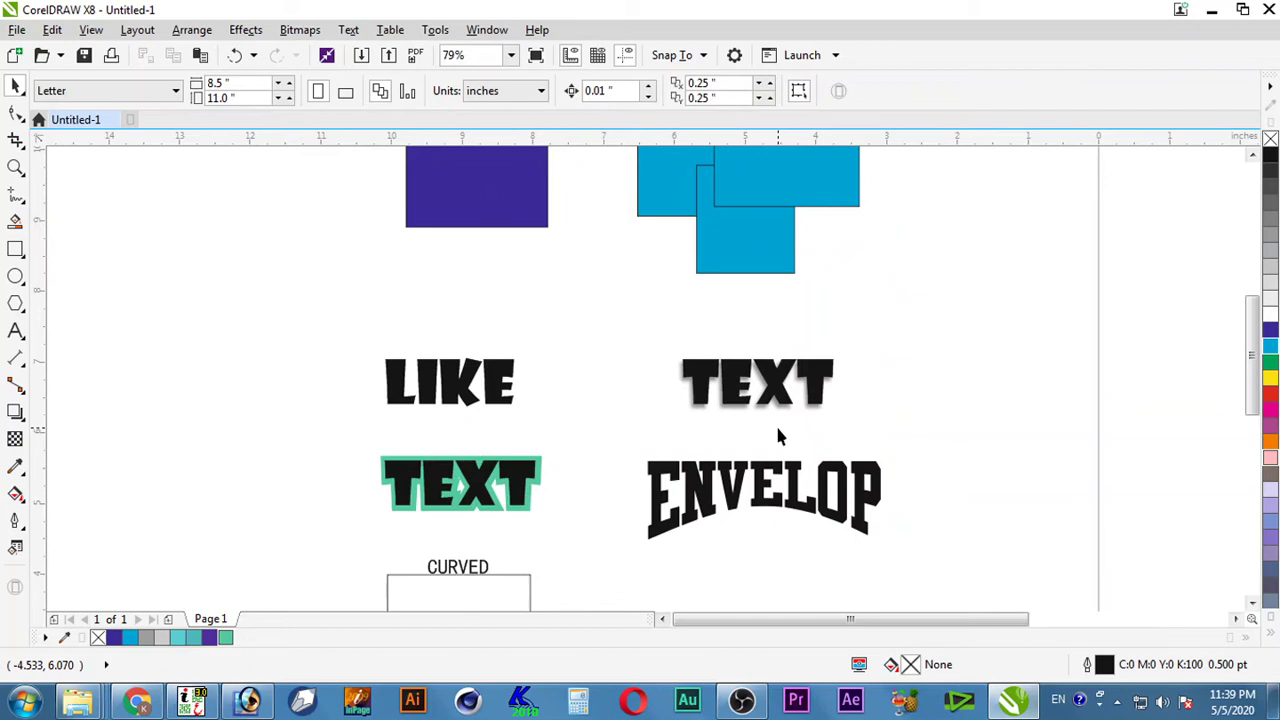
pyautogui.click(489, 214)
pyautogui.moveTo(556, 234); pyautogui.dragTo(458, 264)
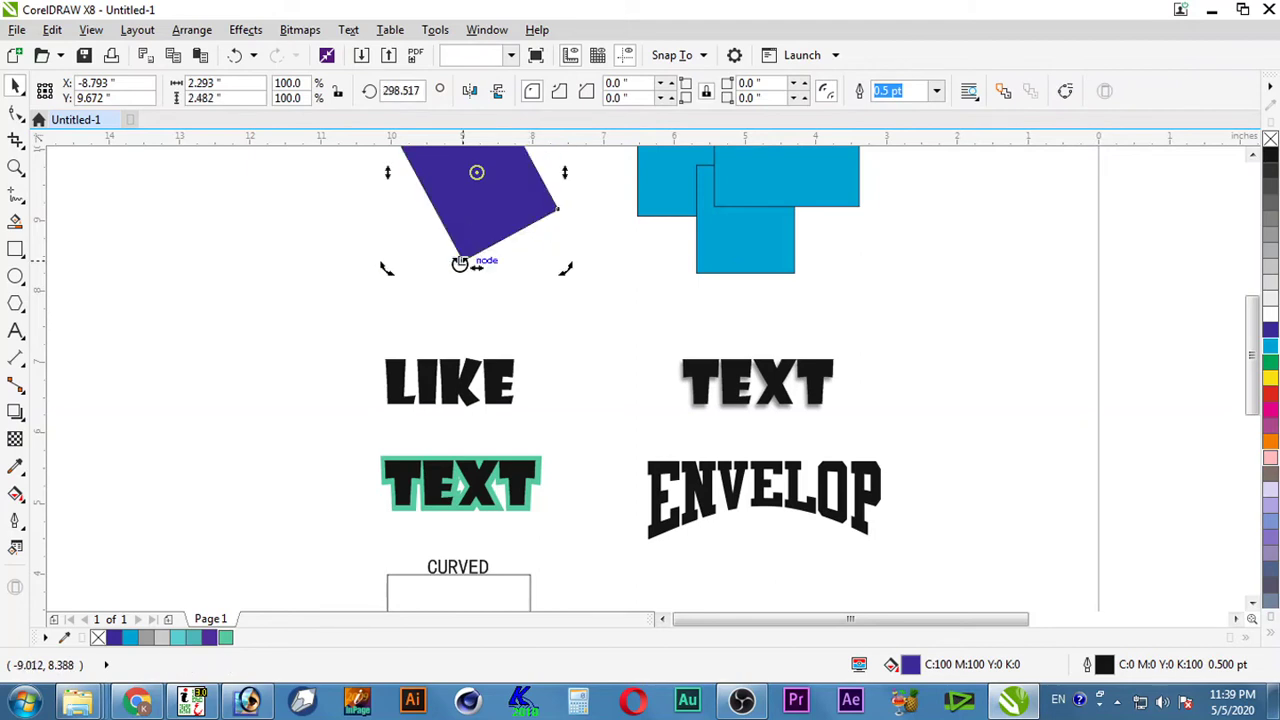
pyautogui.click(15, 249)
pyautogui.moveTo(422, 241); pyautogui.dragTo(496, 308)
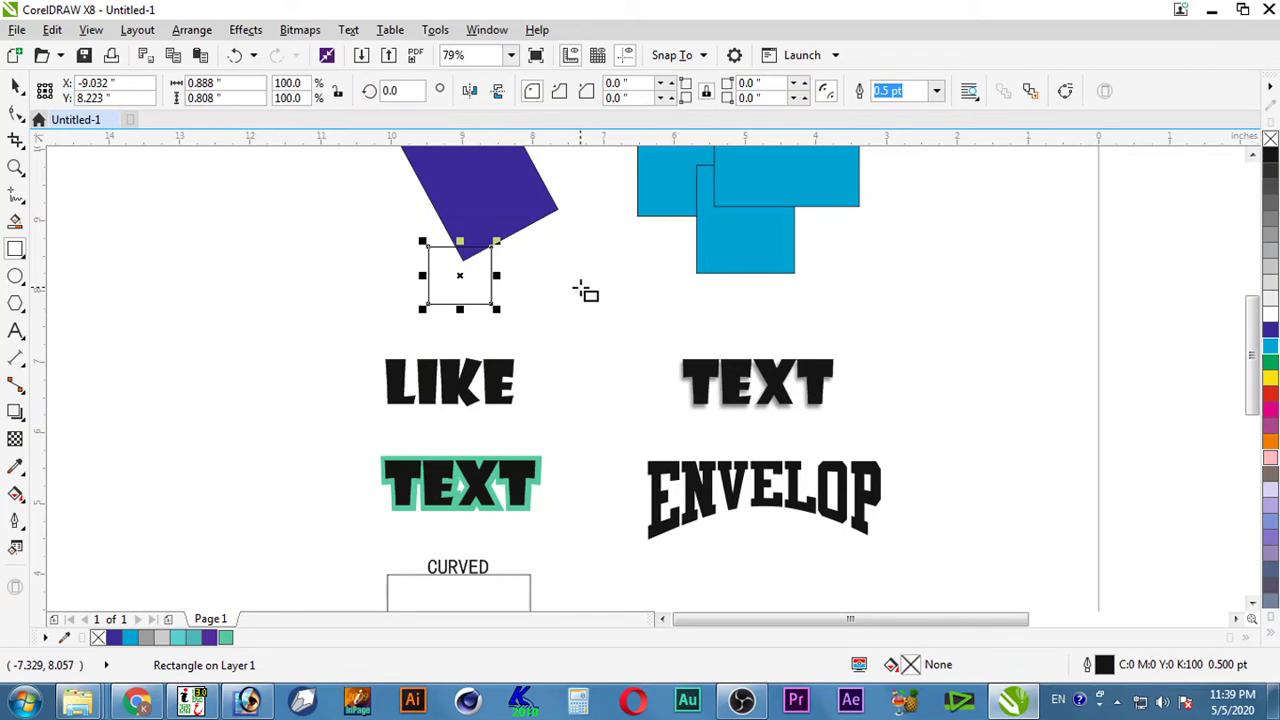
pyautogui.press('space')
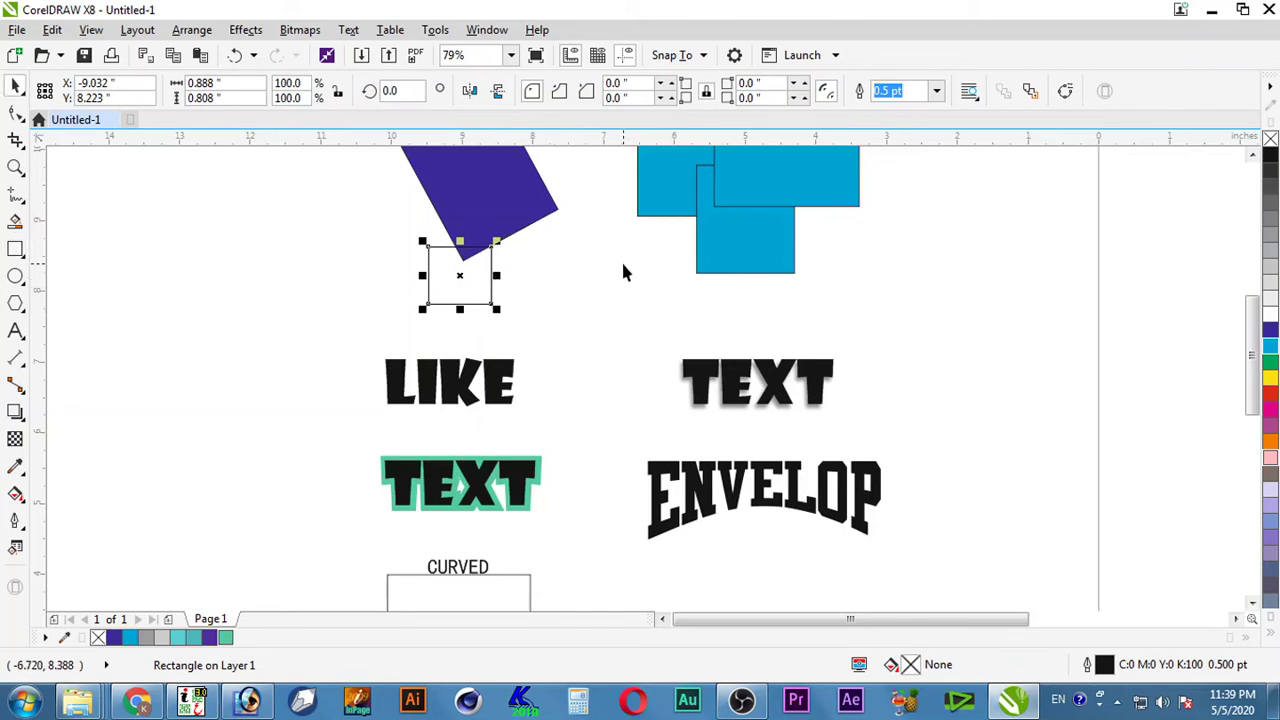
pyautogui.hotkey('ctrl', 'z')
pyautogui.hotkey('ctrl', 'z')
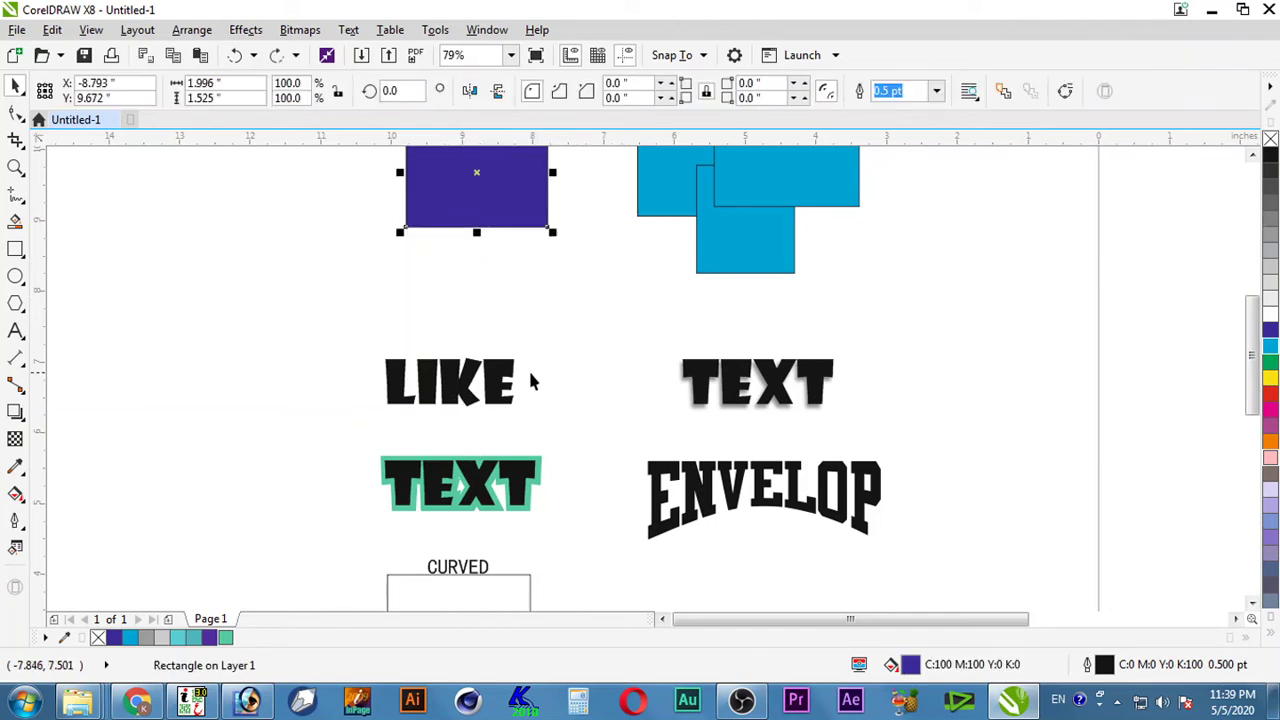
pyautogui.doubleClick(424, 380)
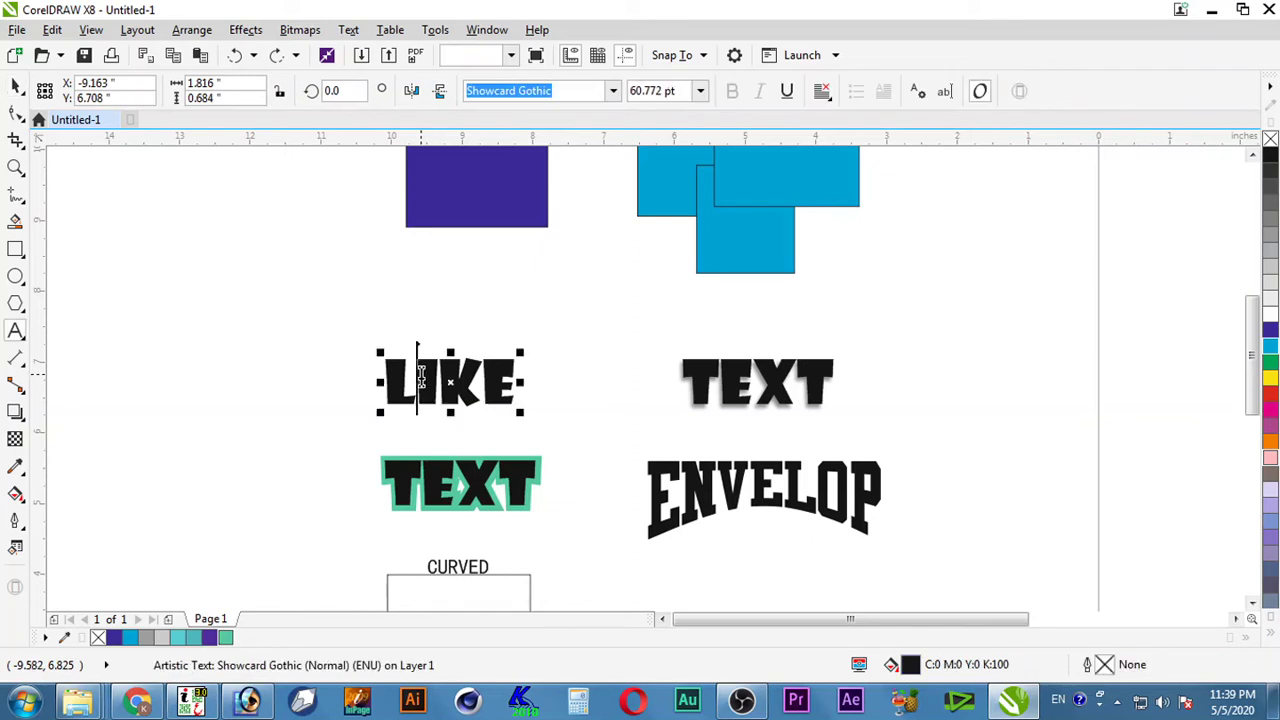
pyautogui.hotkey('ctrl', 'space')
pyautogui.doubleClick(530, 392)
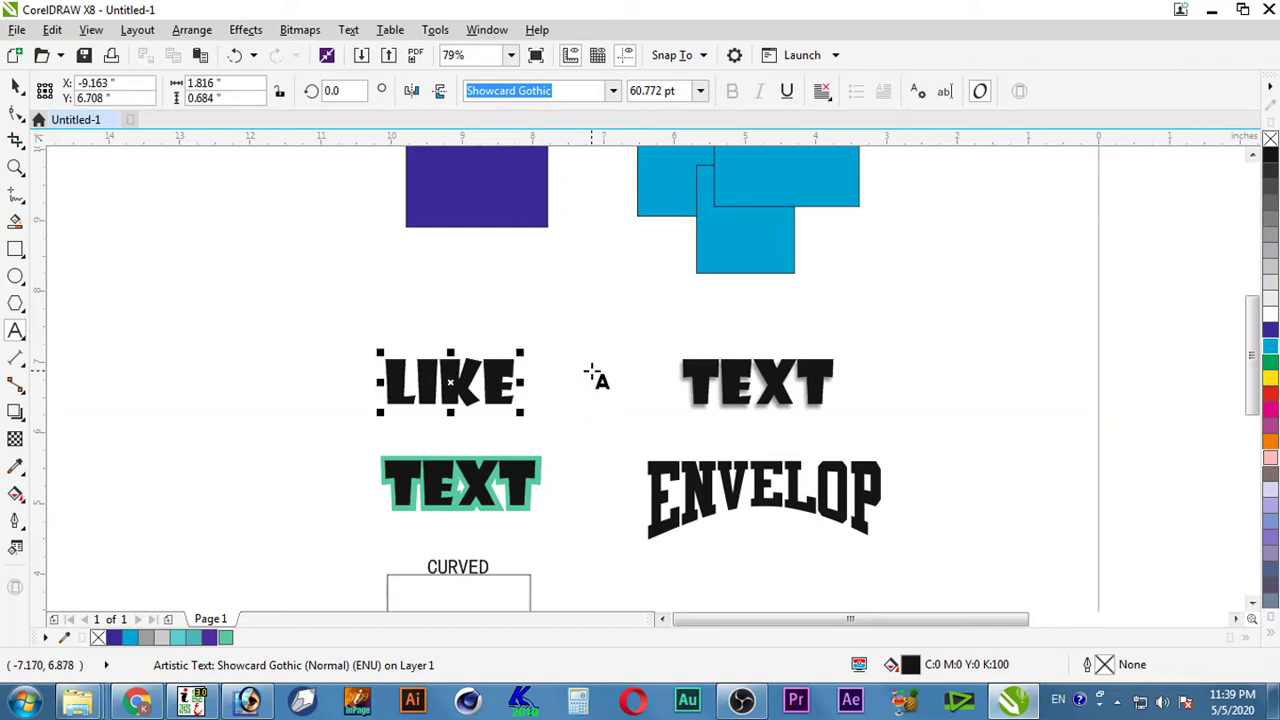
pyautogui.write(' K')
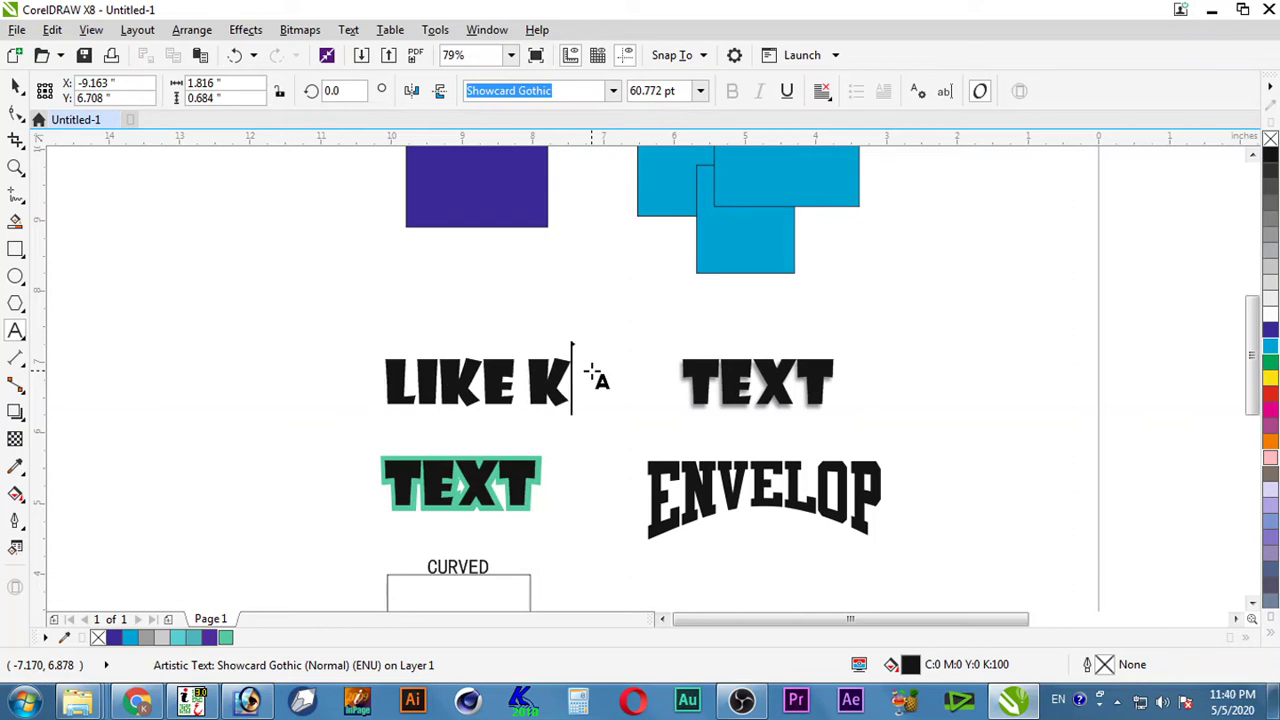
pyautogui.press('BackSpace')
pyautogui.press('BackSpace')
pyautogui.hotkey('ctrl', 'space')
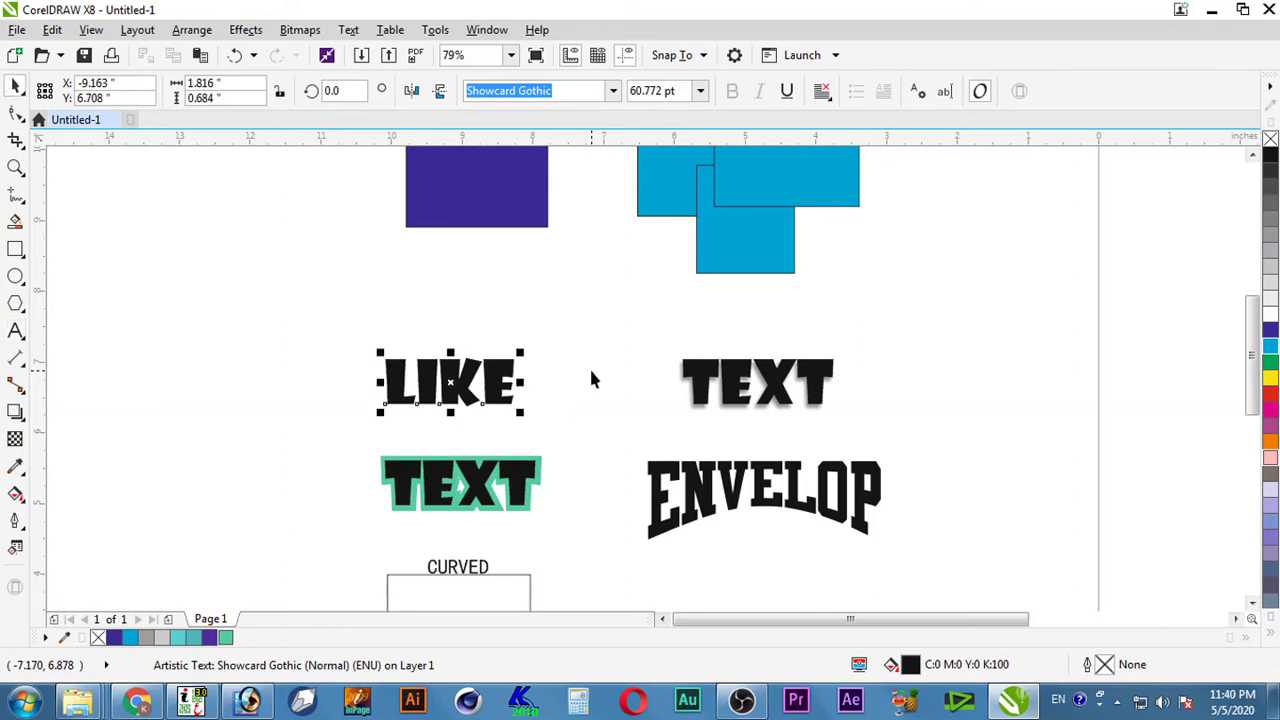
pyautogui.click(590, 378)
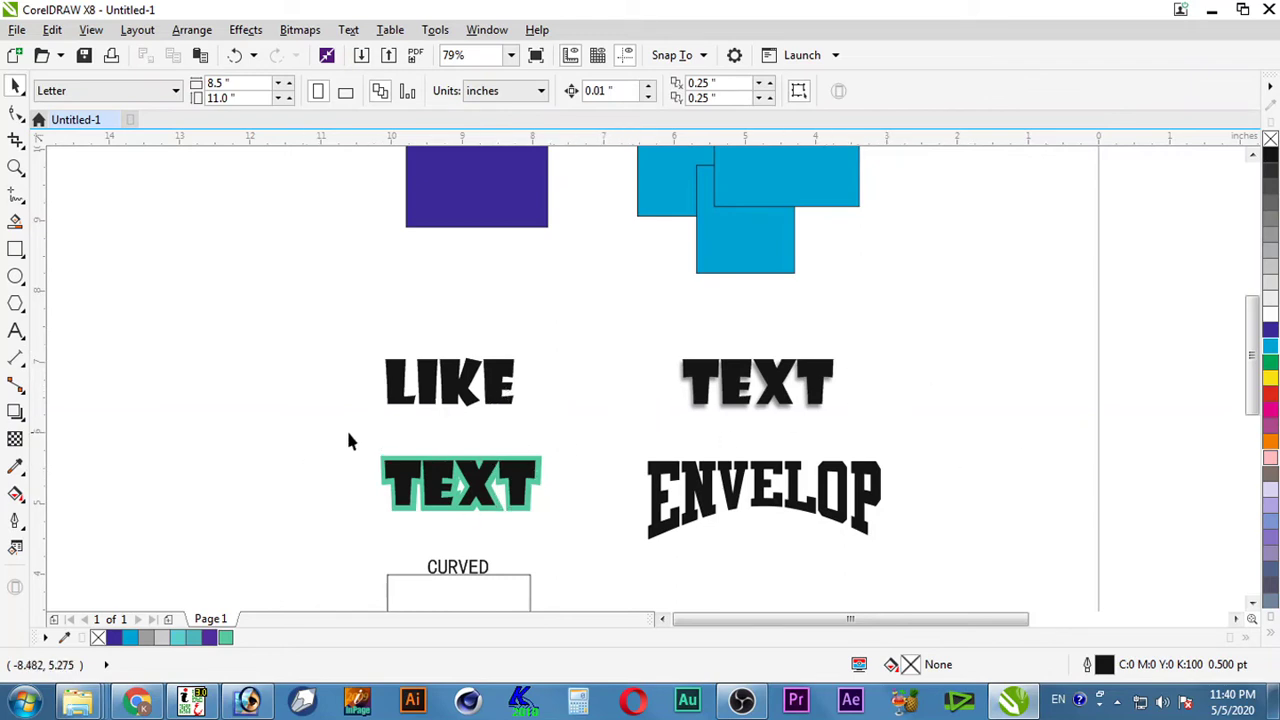
# Step: Zoom in on the green-contoured TEXT and select it
pyautogui.click(15, 167)
pyautogui.moveTo(353, 441); pyautogui.dragTo(600, 542)
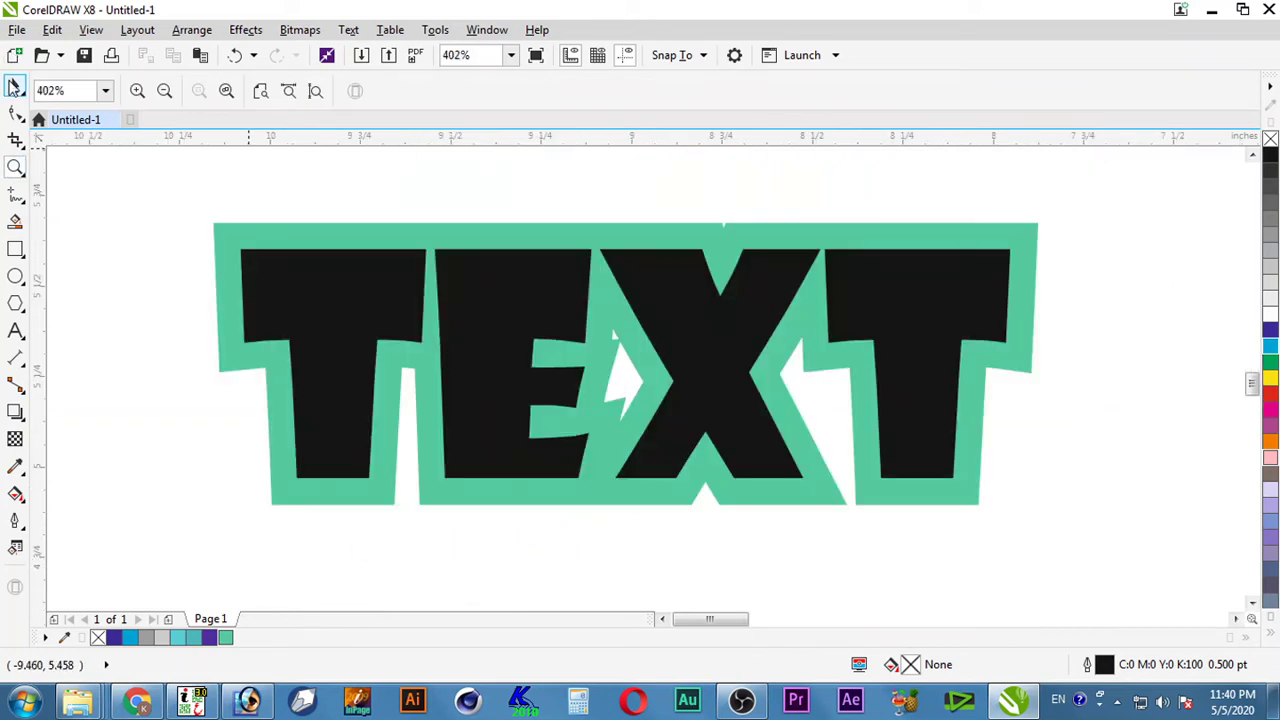
pyautogui.click(15, 87)
pyautogui.click(1016, 244)
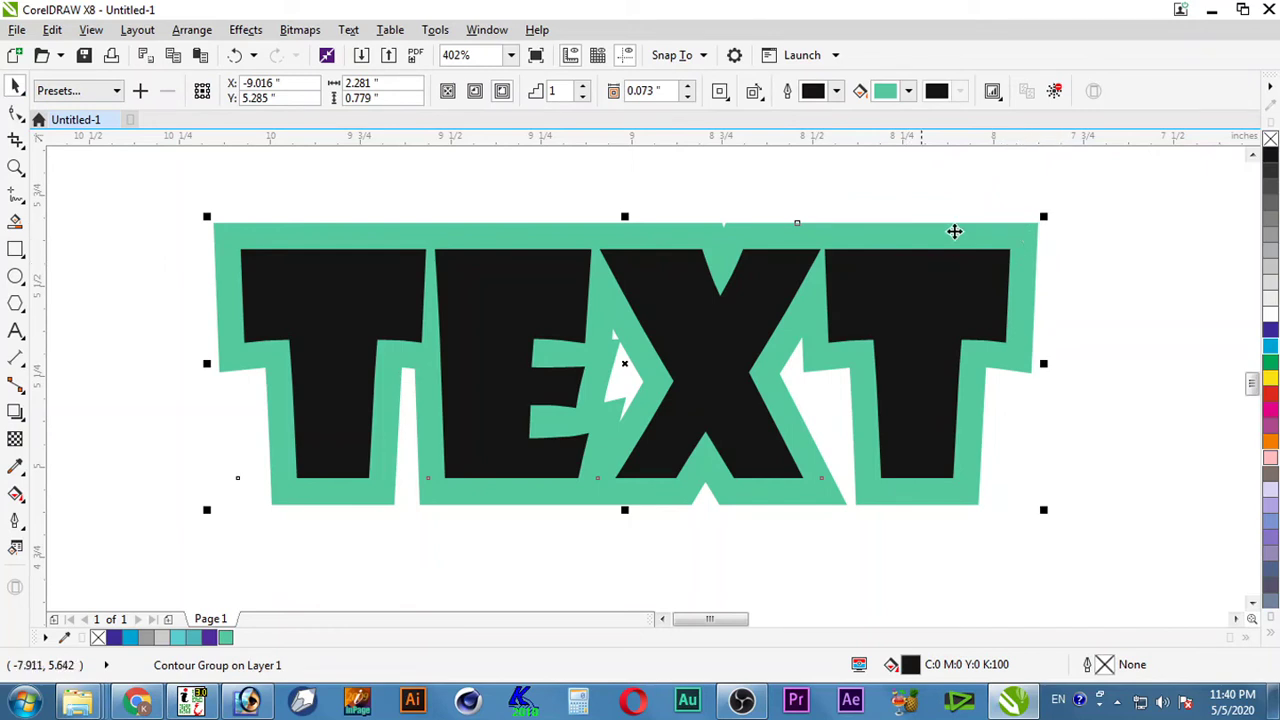
pyautogui.click(351, 95)
# Step: Overwrite the contoured letters with LIKE and deselect the result
pyautogui.doubleClick(700, 369)
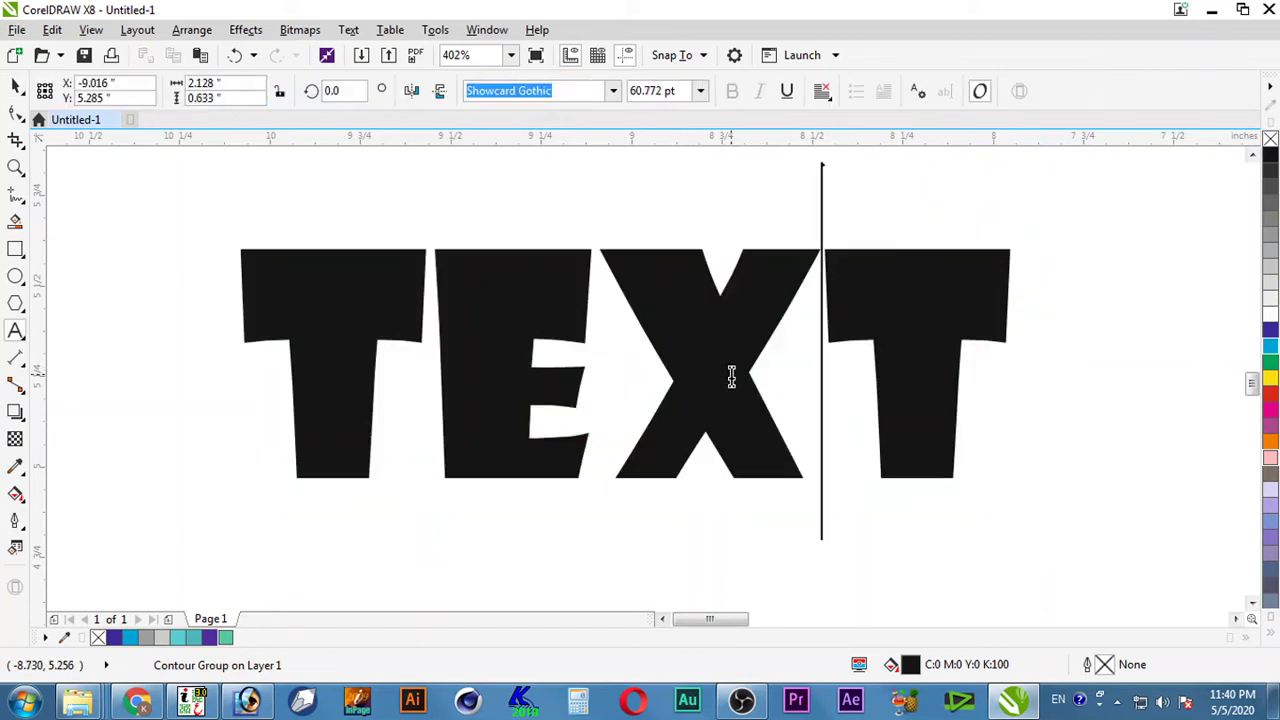
pyautogui.moveTo(316, 340); pyautogui.dragTo(957, 355)
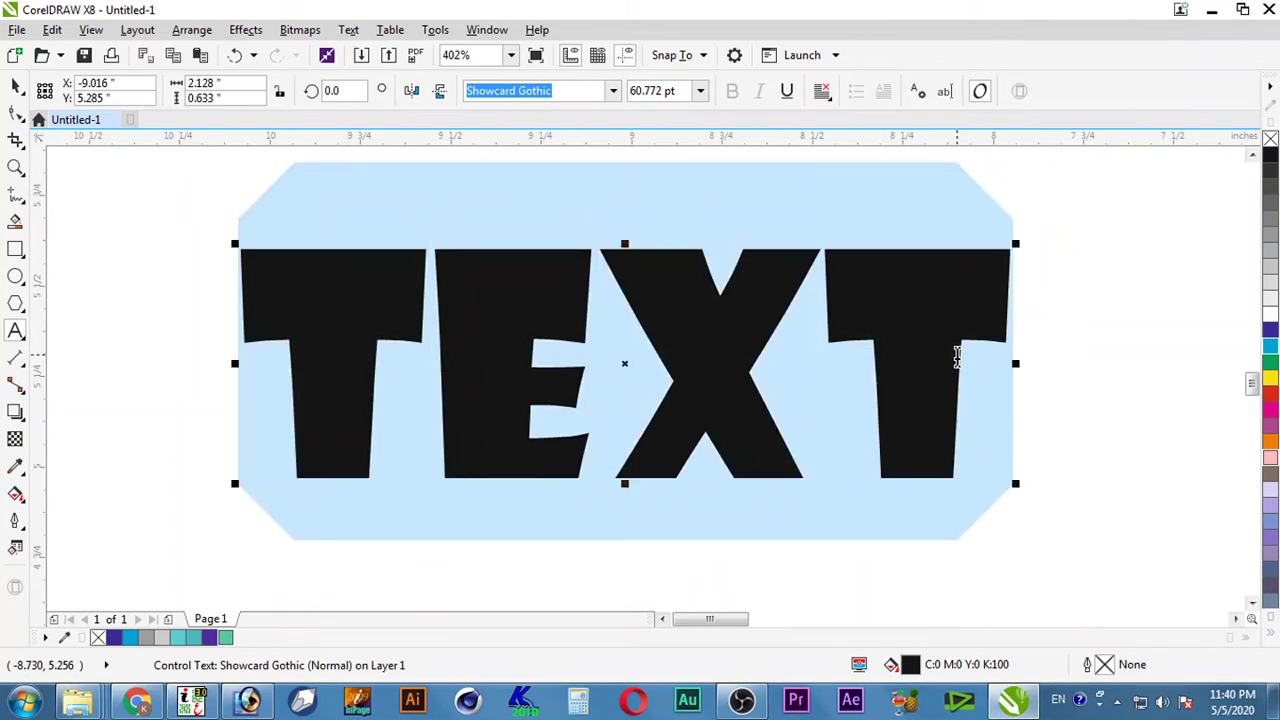
pyautogui.write(':')
pyautogui.press('BackSpace')
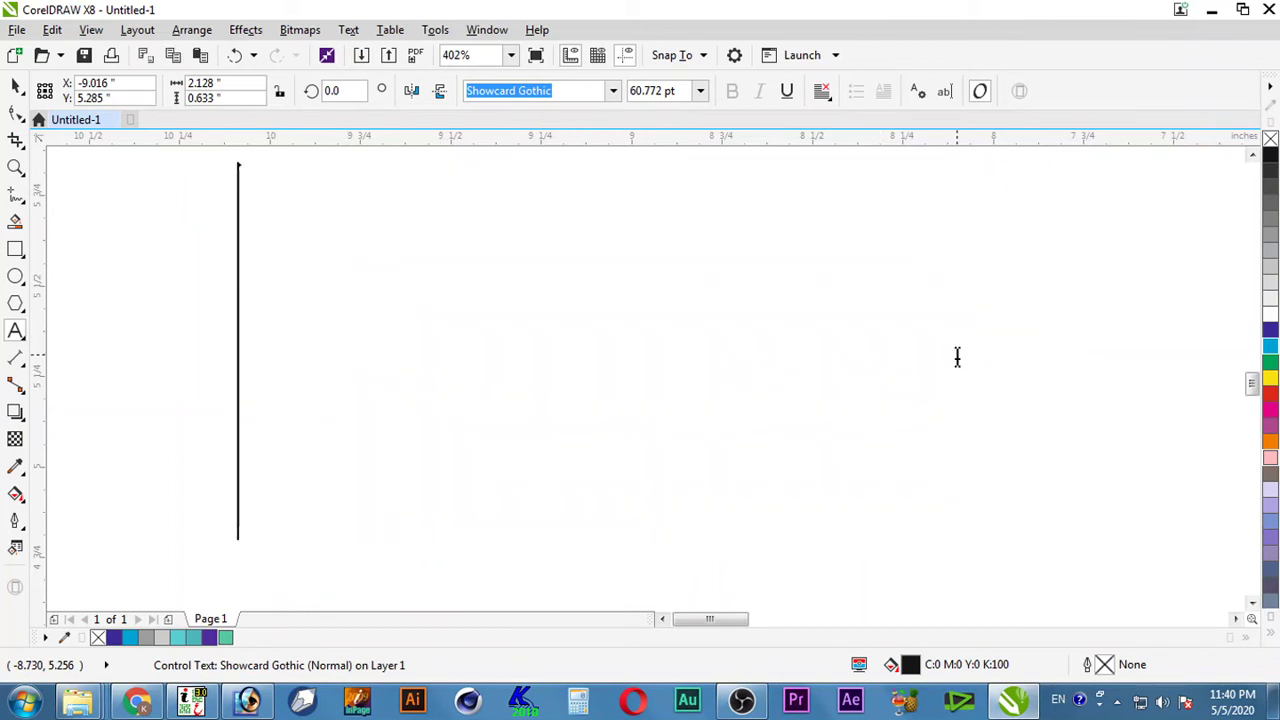
pyautogui.write('LIKE')
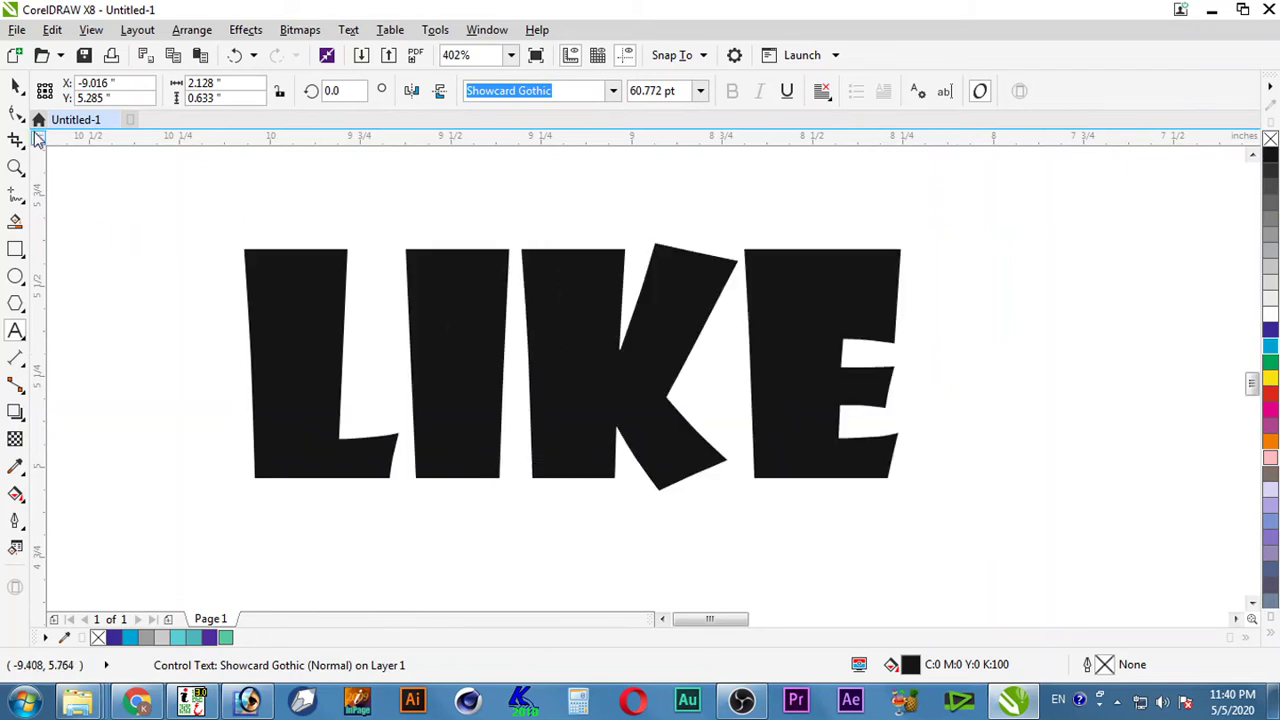
pyautogui.click(15, 86)
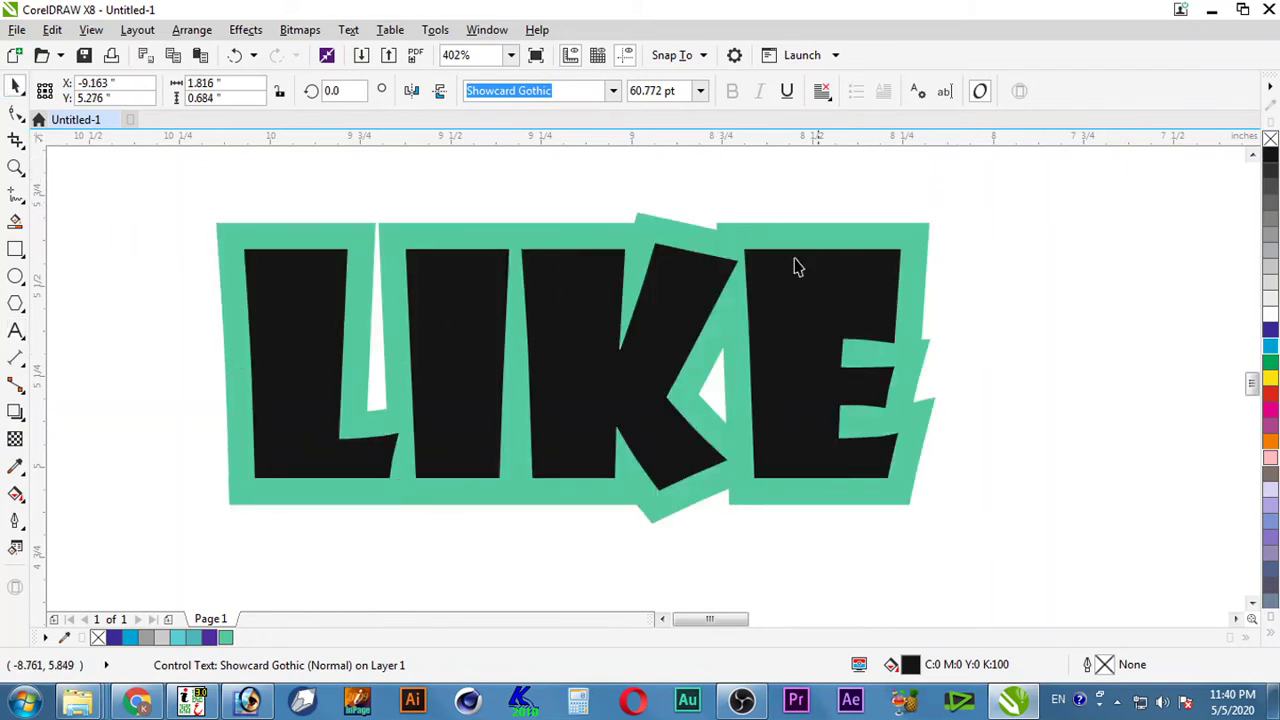
pyautogui.press('Escape')
pyautogui.scroll(-2, 812, 397)
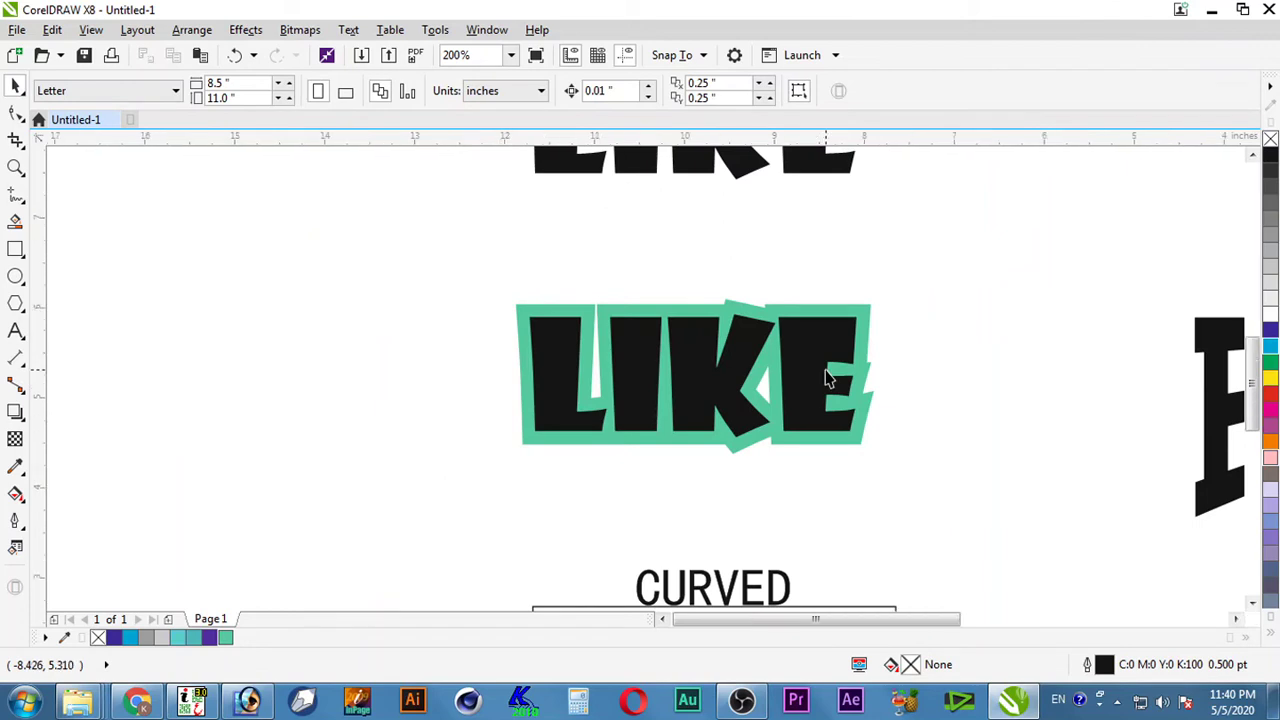
pyautogui.scroll(-1, 829, 371)
pyautogui.hscroll(2, 924, 335)
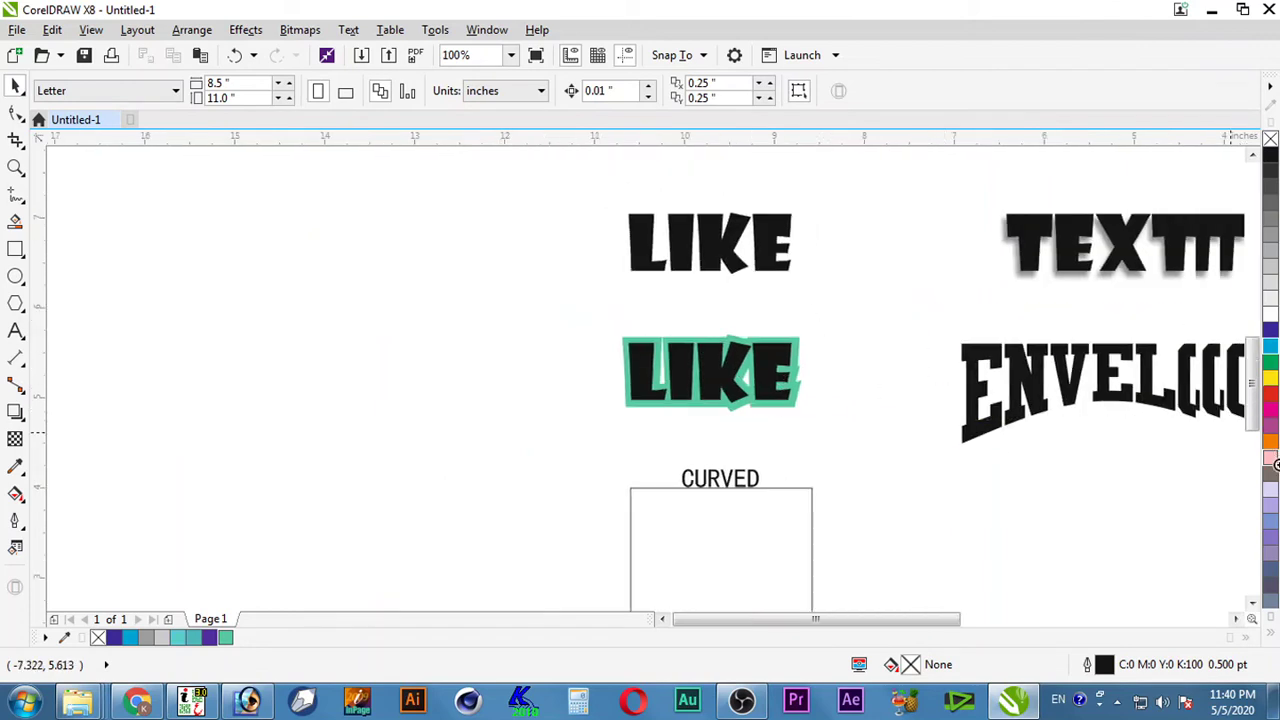
pyautogui.moveTo(706, 309); pyautogui.dragTo(1151, 481)
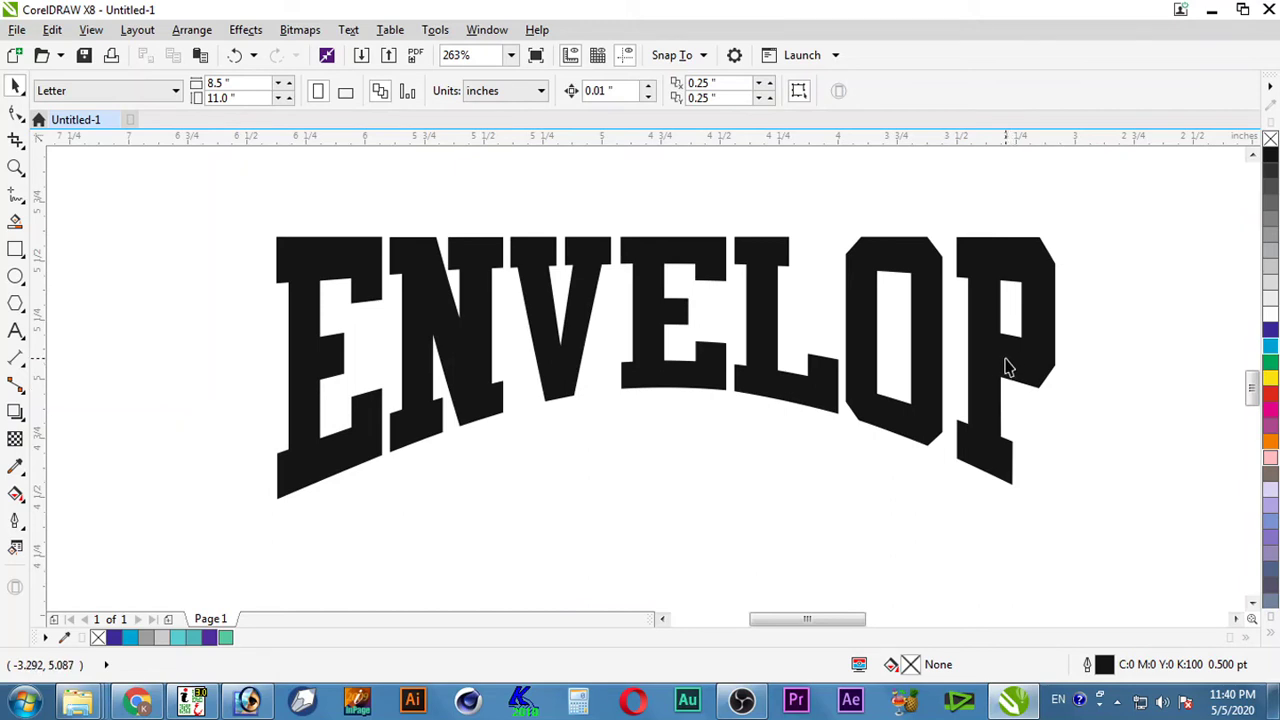
pyautogui.scroll(-3, 540, 330)
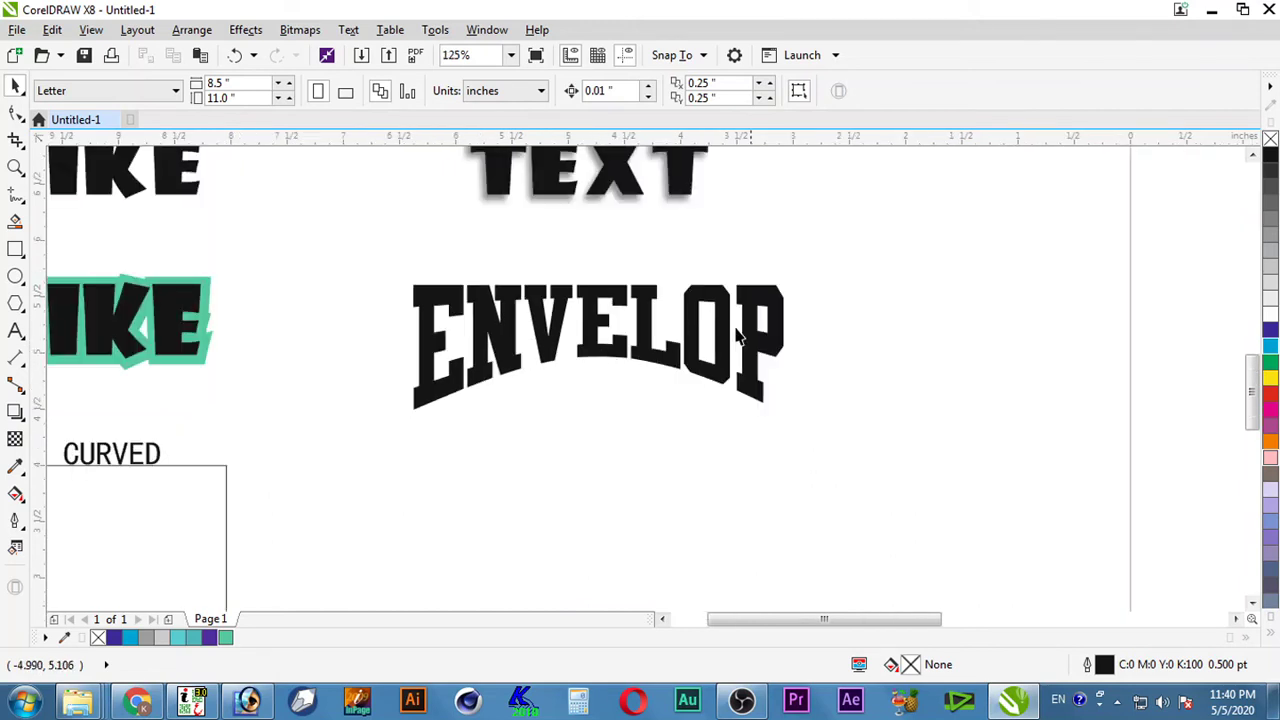
pyautogui.click(690, 180)
pyautogui.click(682, 205)
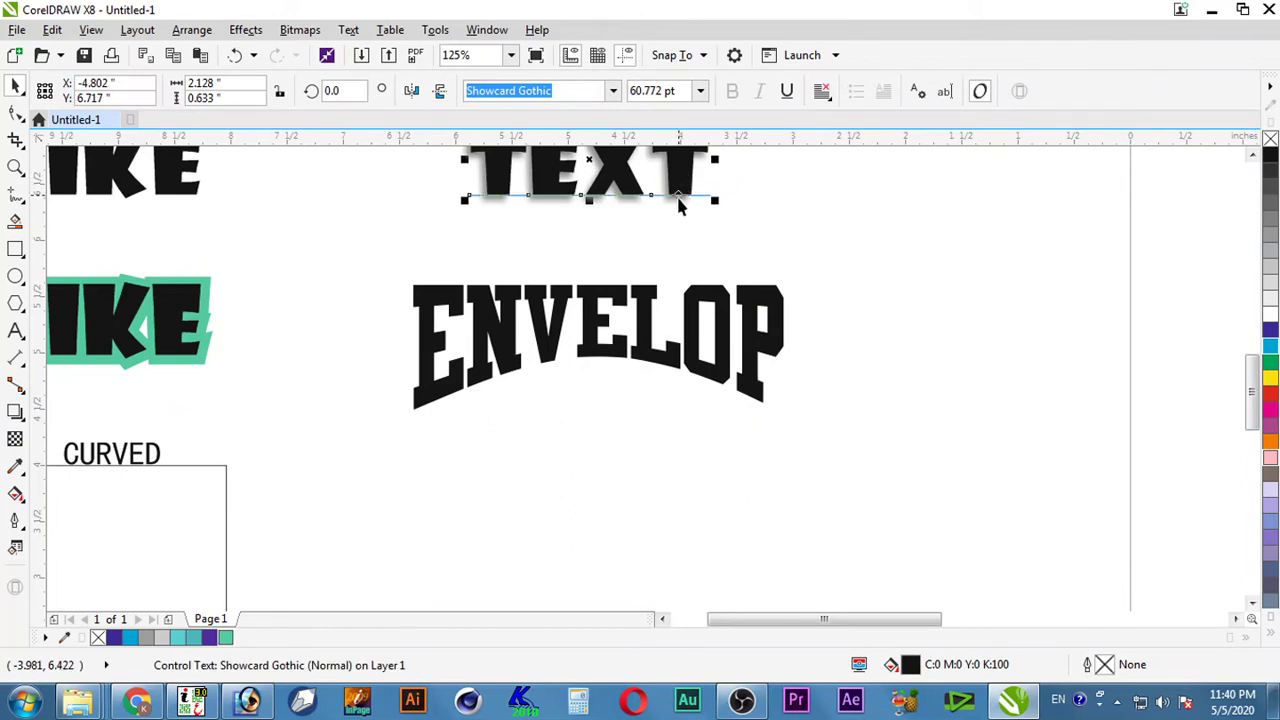
pyautogui.click(679, 210)
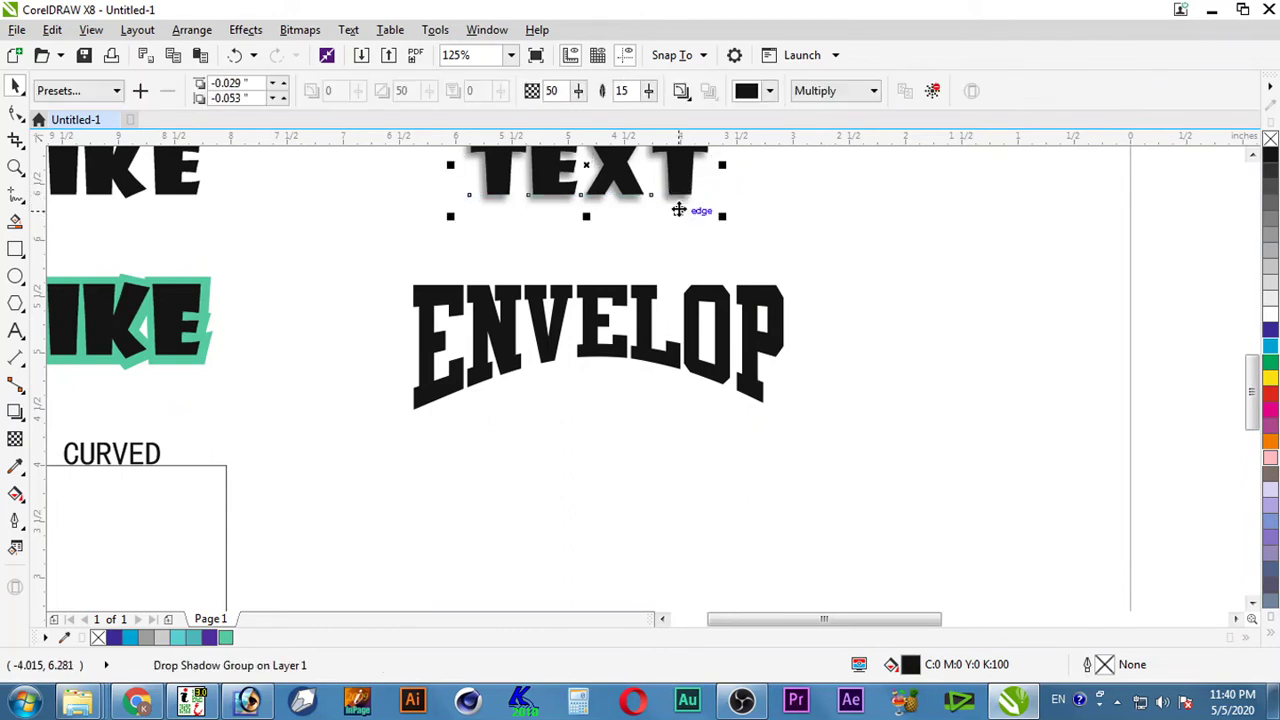
pyautogui.click(185, 336)
pyautogui.click(210, 366)
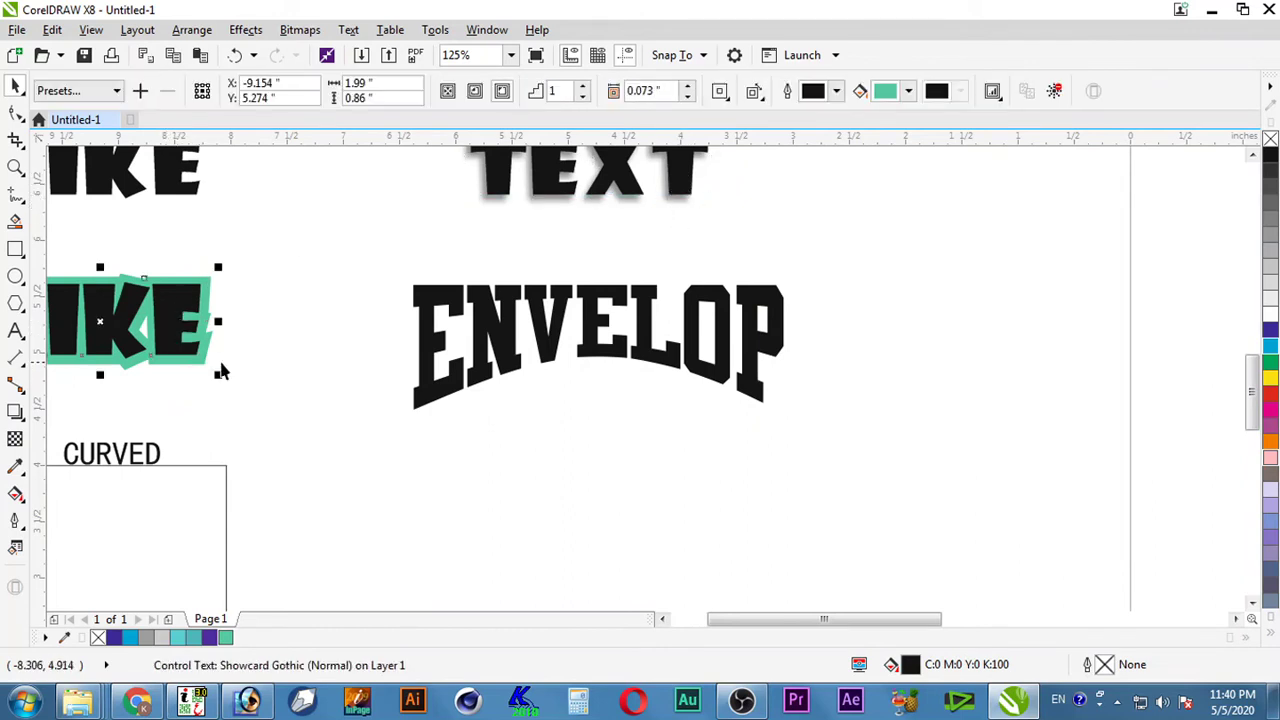
pyautogui.click(605, 360)
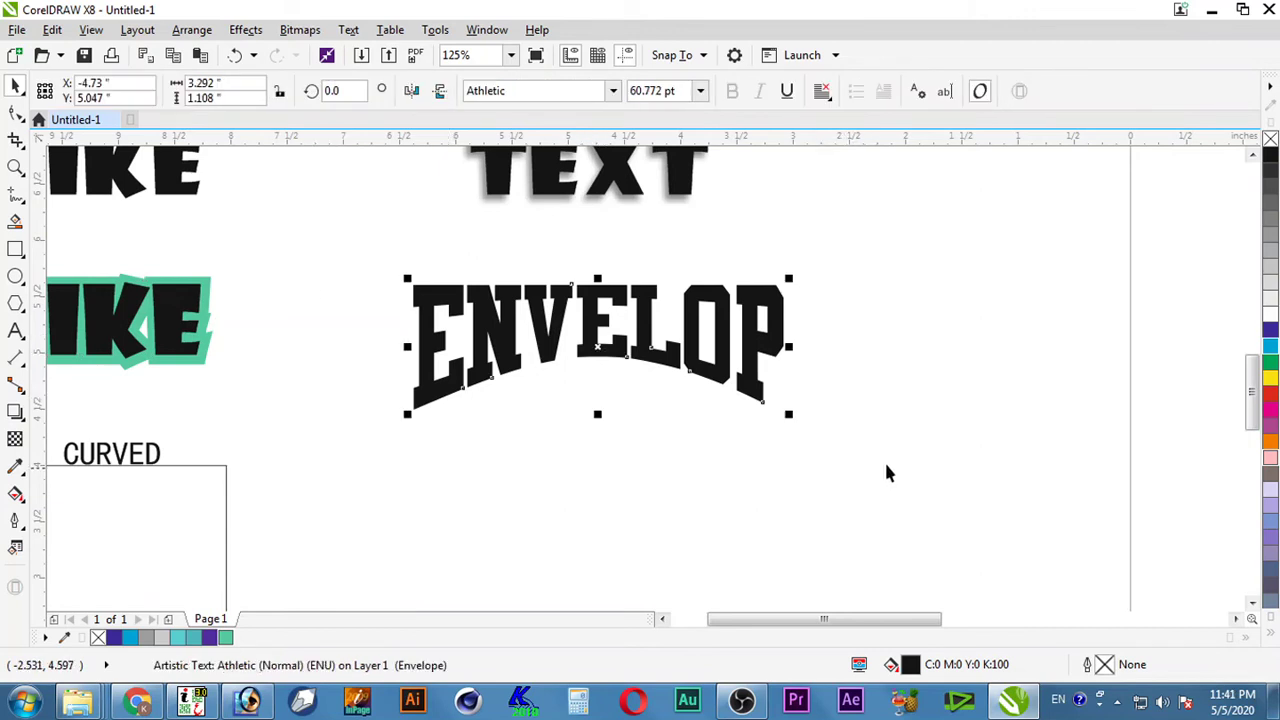
# Step: Pull ENVELOP's lower envelope corners outward, giving about 3.616 by 1.233 inches
pyautogui.doubleClick(750, 383)
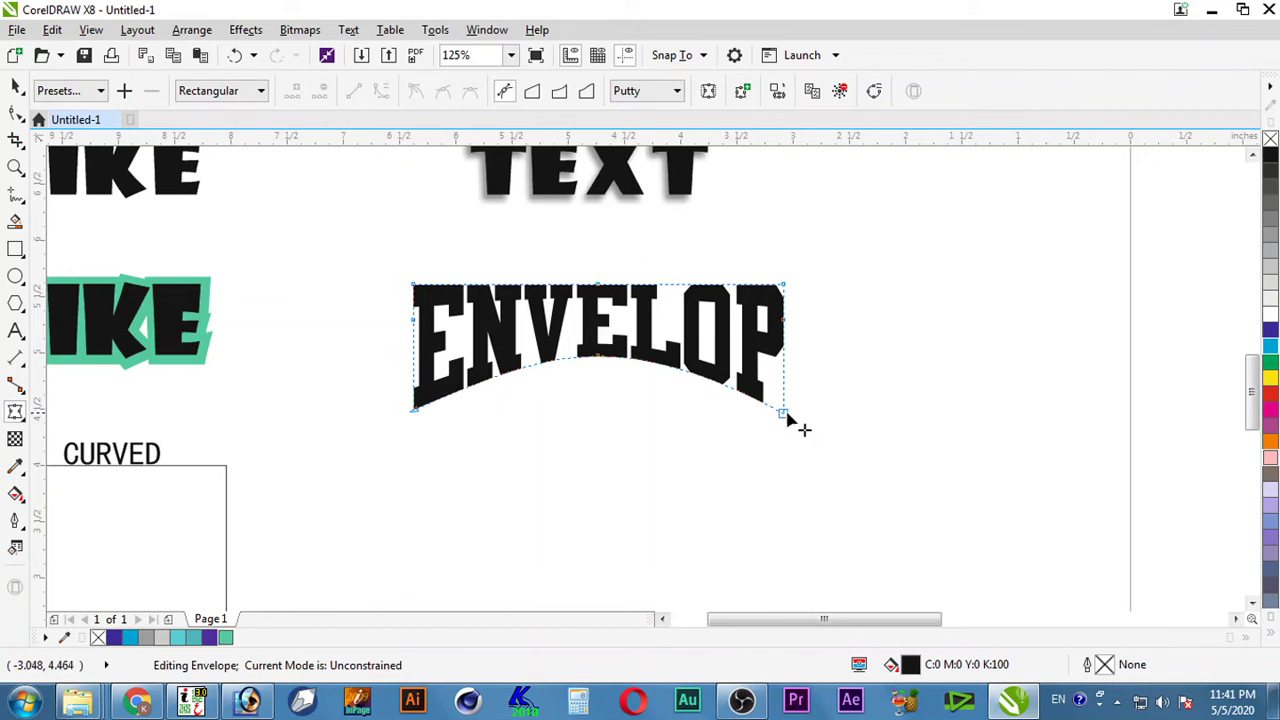
pyautogui.moveTo(785, 413); pyautogui.dragTo(821, 435)
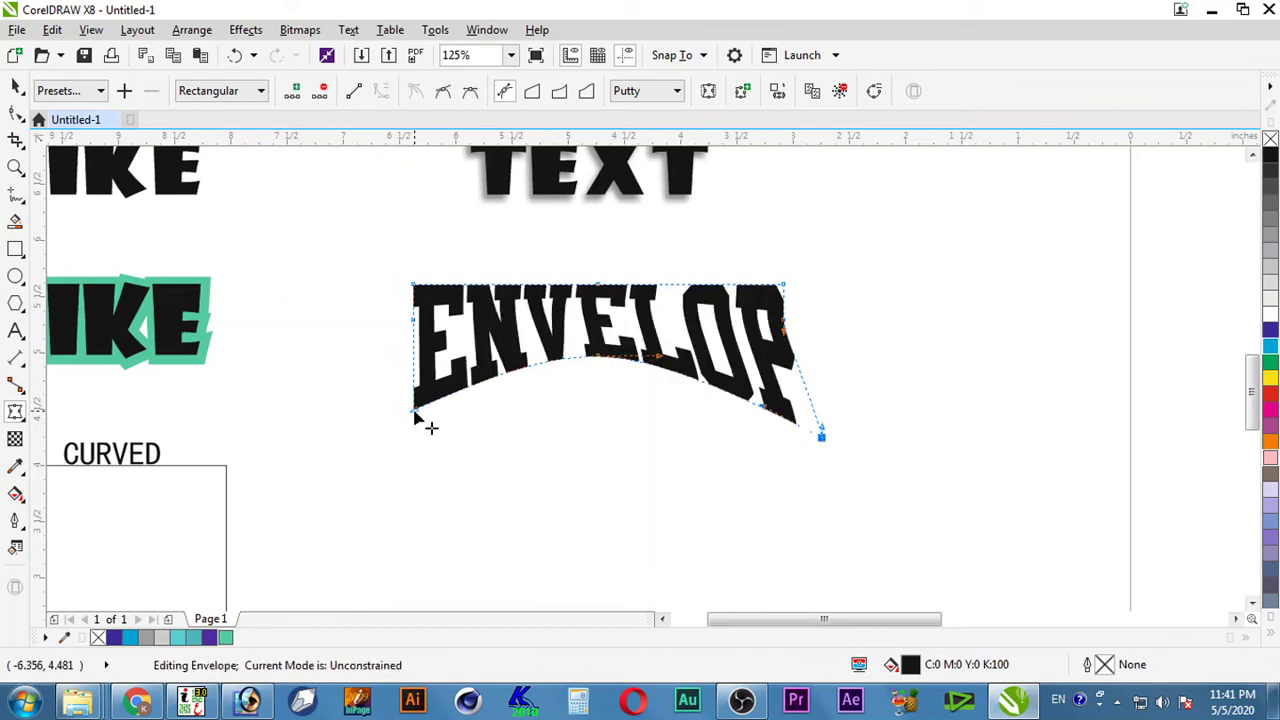
pyautogui.moveTo(413, 411); pyautogui.dragTo(388, 421)
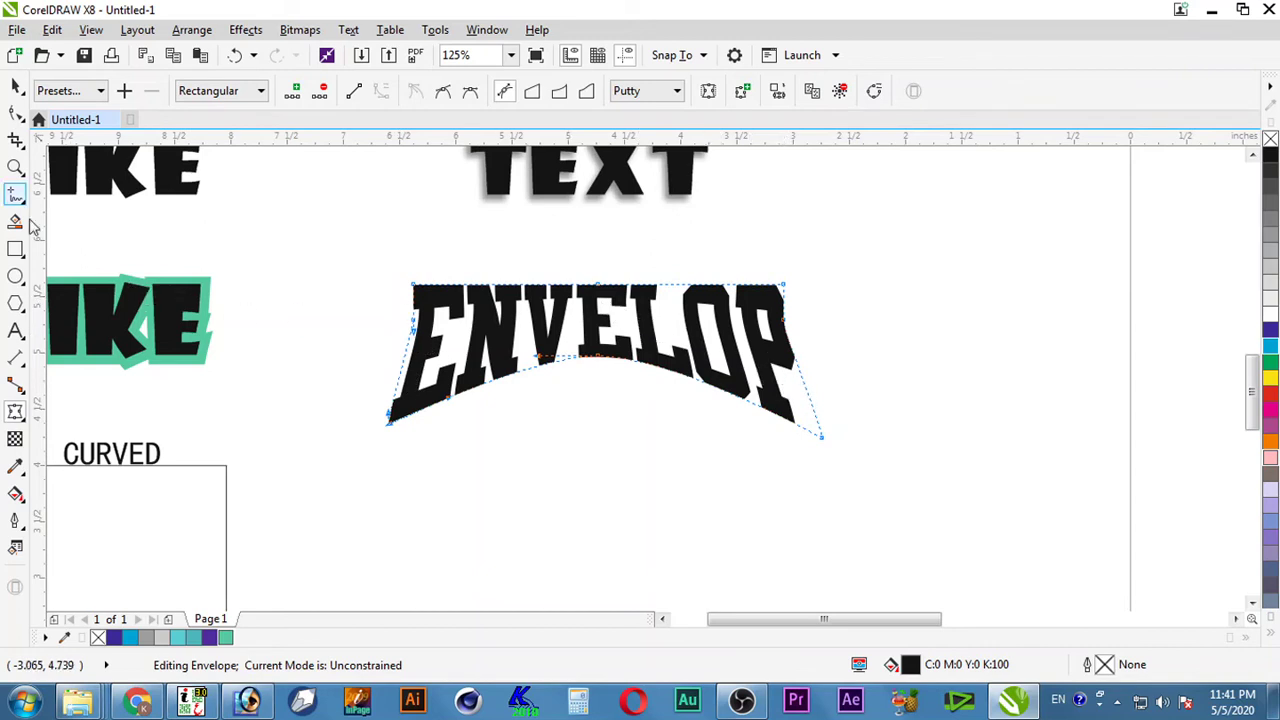
pyautogui.click(10, 88)
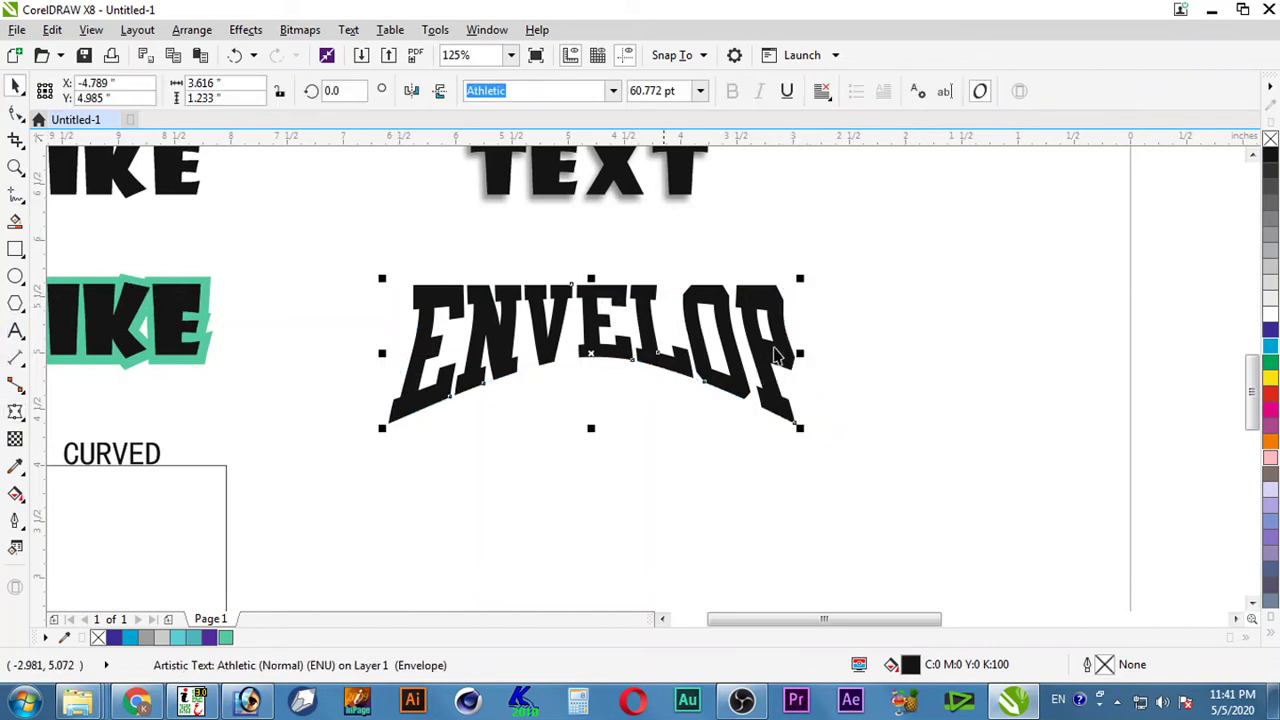
# Step: Delete ENVELOP in the Text tool editor and type CASHIF in its place
pyautogui.click(16, 333)
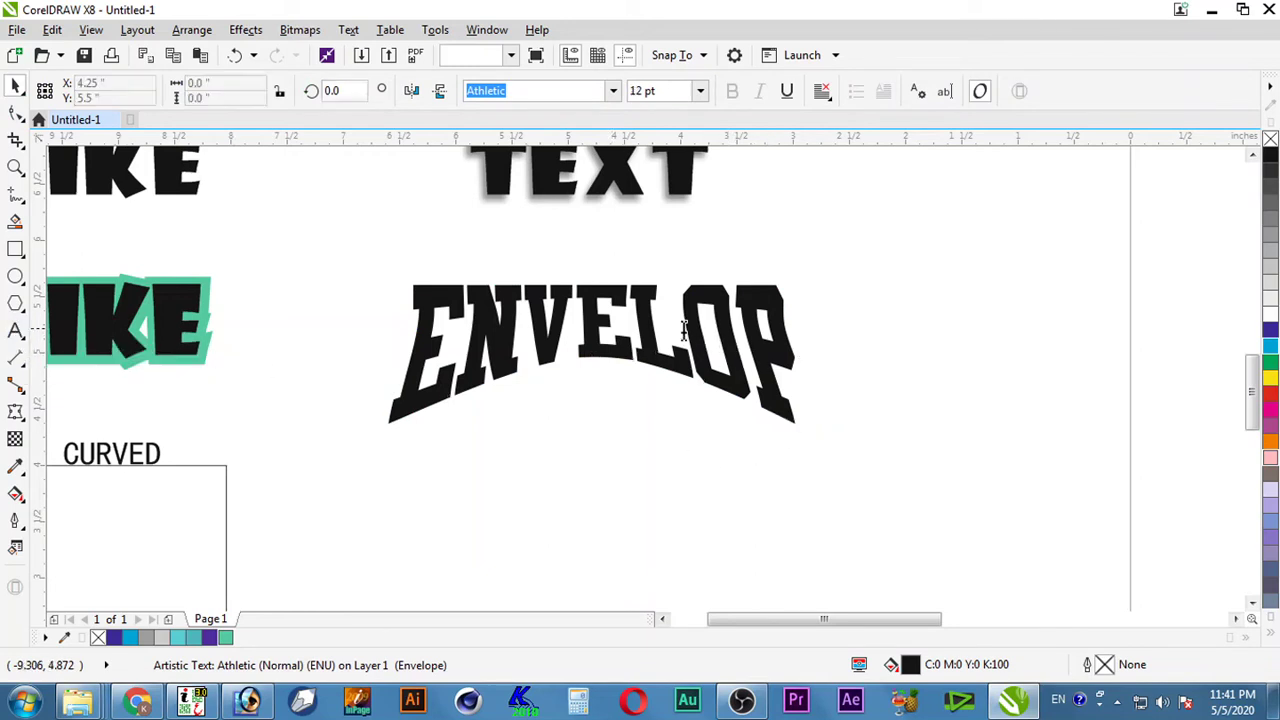
pyautogui.click(695, 358)
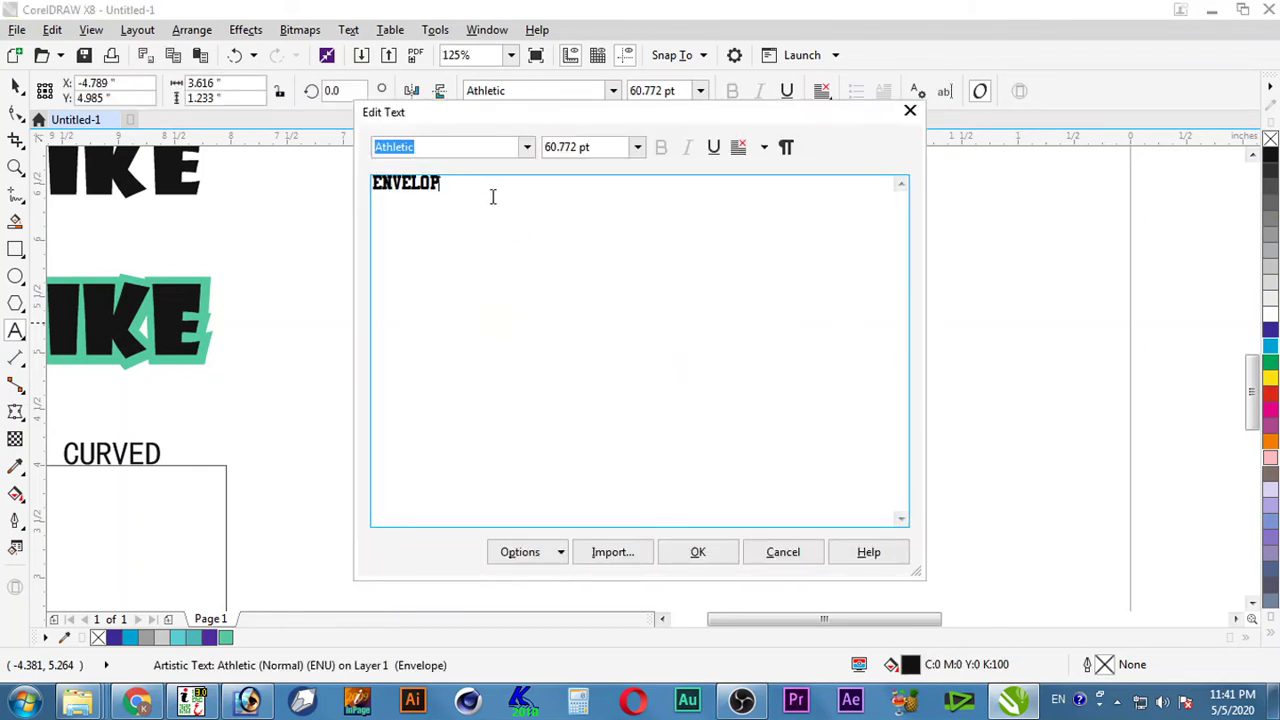
pyautogui.press('BackSpace')
pyautogui.press('BackSpace')
pyautogui.press('BackSpace')
pyautogui.press('BackSpace')
pyautogui.press('BackSpace')
pyautogui.press('BackSpace')
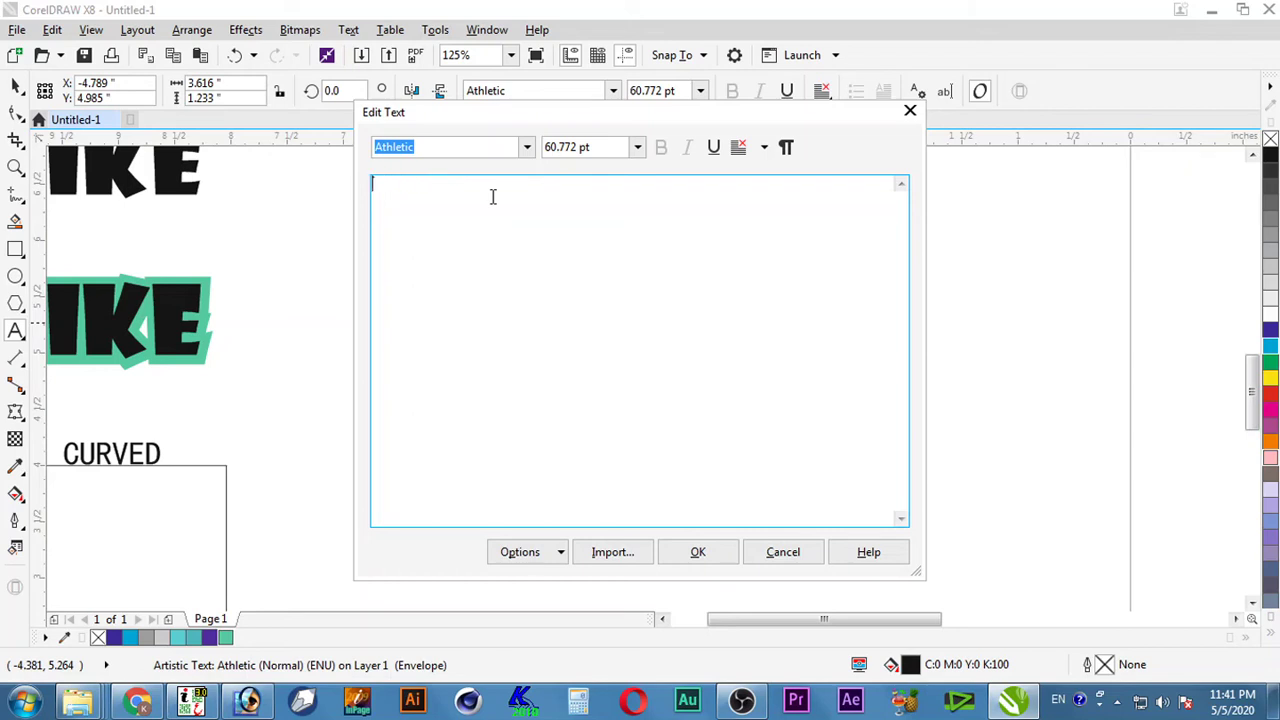
pyautogui.write('CASHIF')
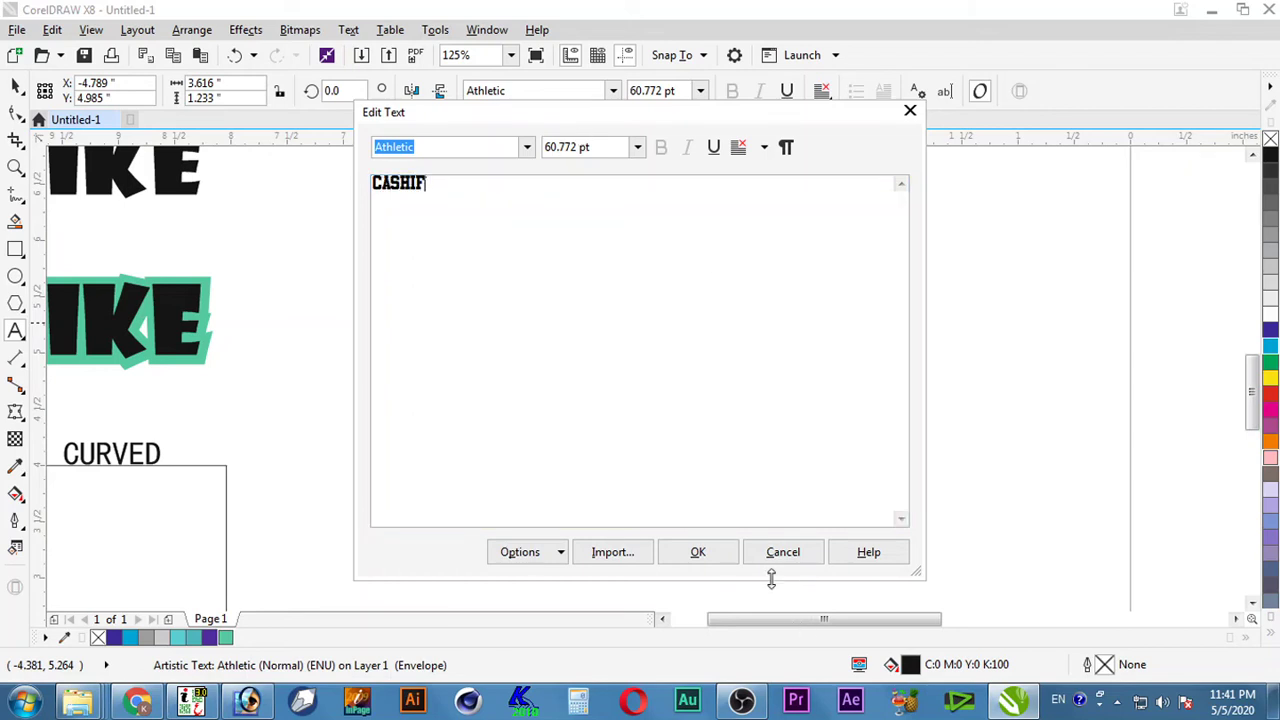
pyautogui.click(708, 554)
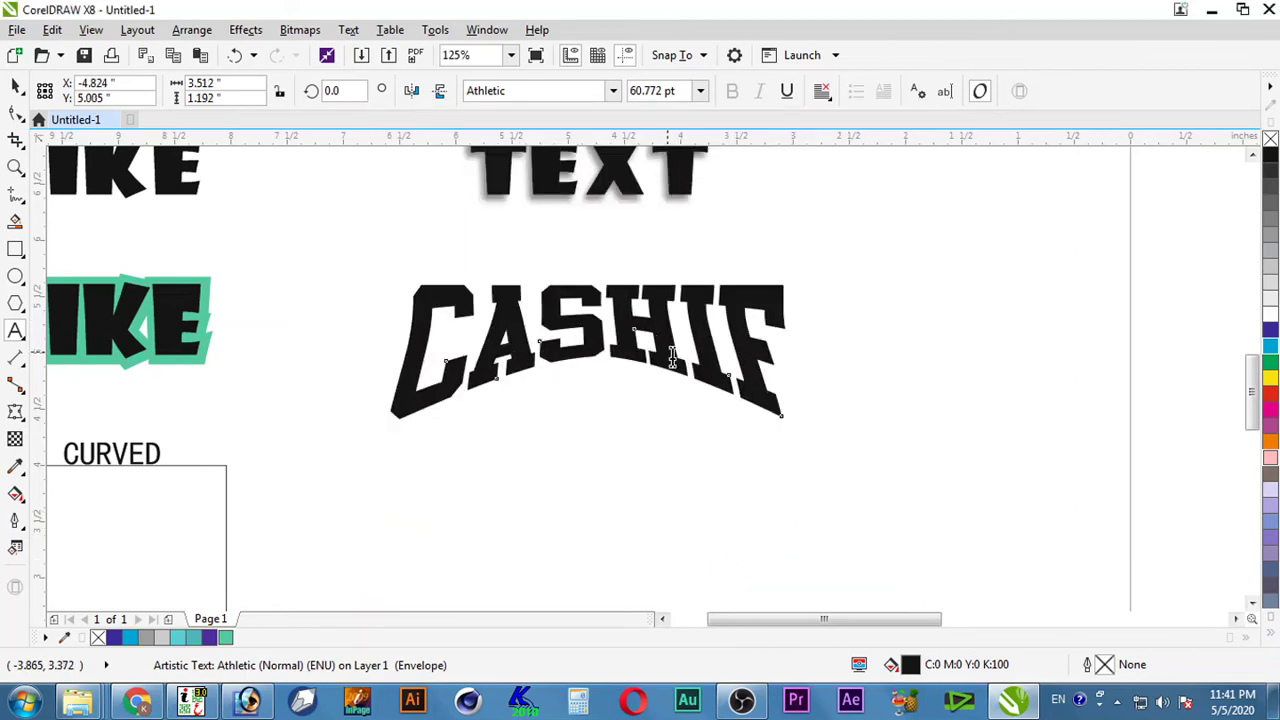
# Step: Zoom out, then marquee-zoom twice to close in on the CURVED box
pyautogui.scroll(-1, 672, 358)
pyautogui.scroll(-2, 672, 358)
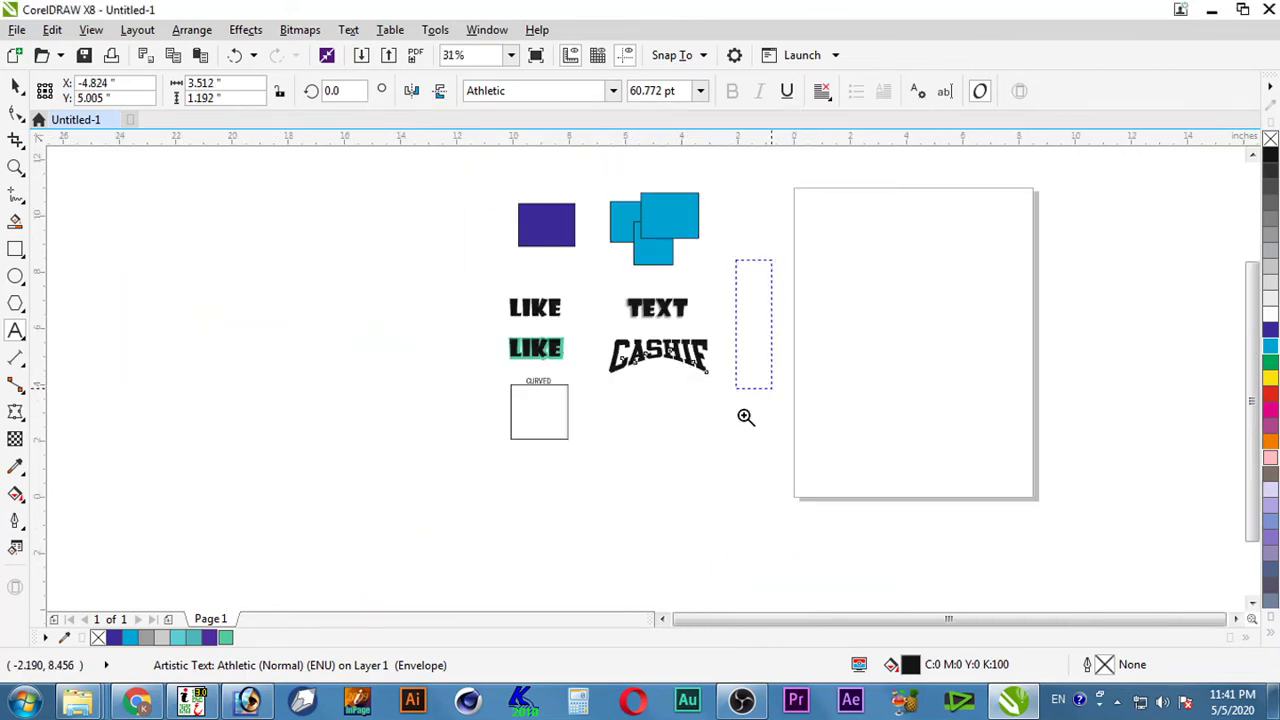
pyautogui.scroll(2, 541, 365)
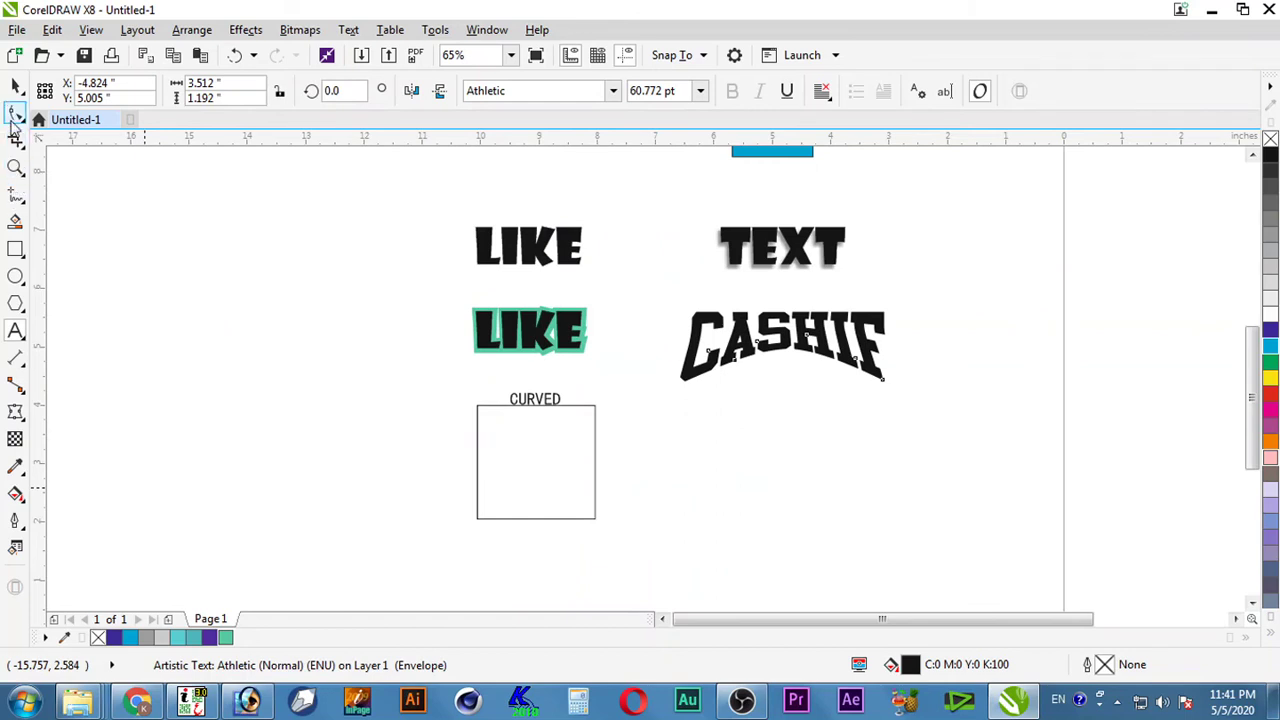
pyautogui.click(16, 86)
pyautogui.scroll(-2, 675, 445)
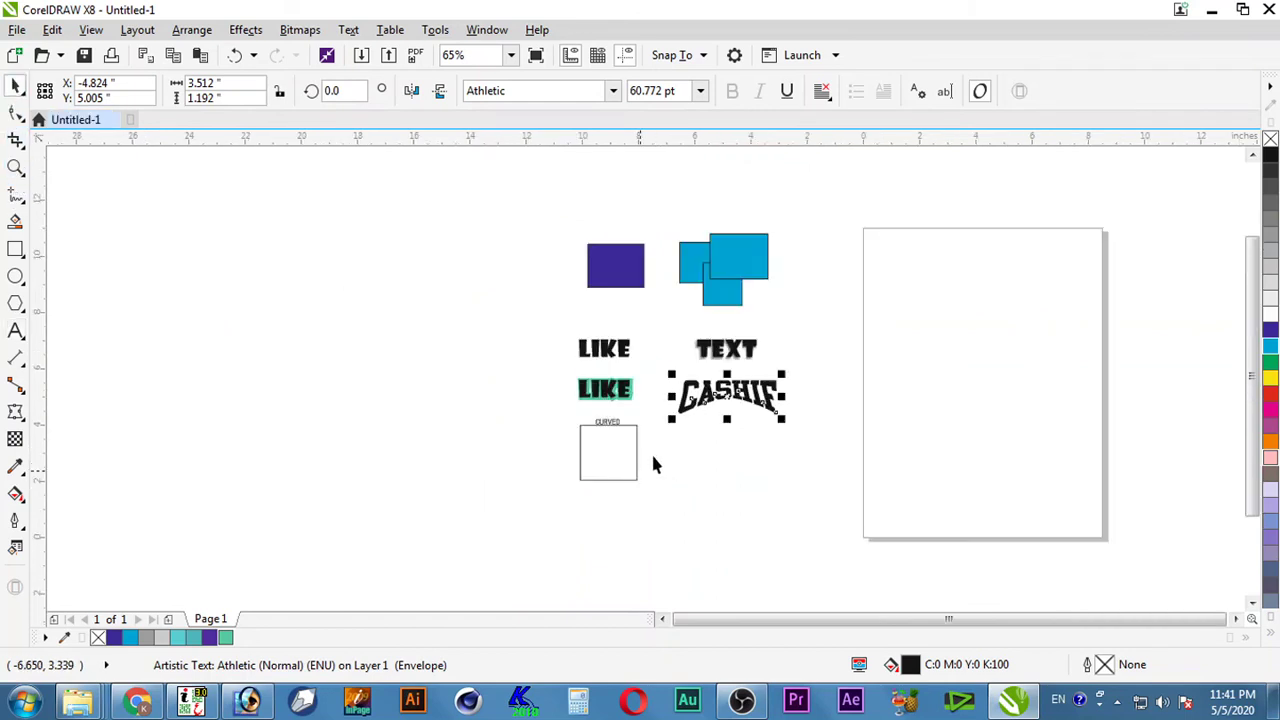
pyautogui.moveTo(531, 240); pyautogui.dragTo(688, 512)
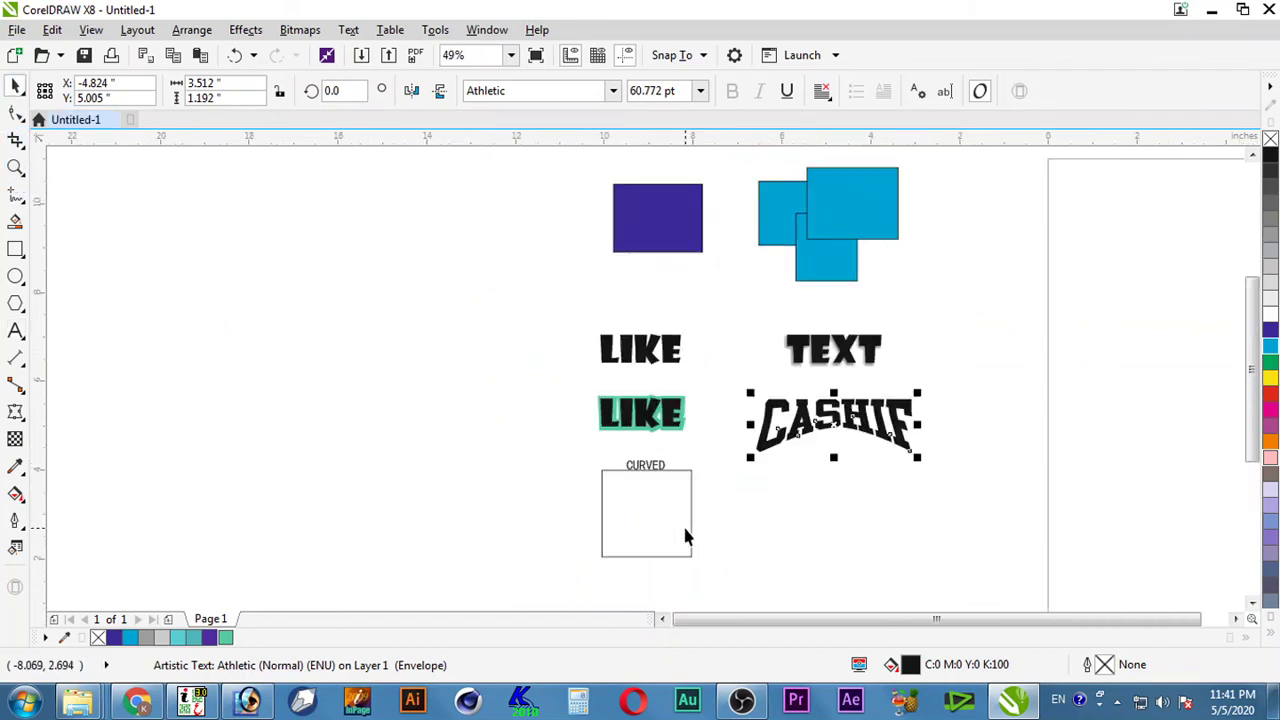
pyautogui.moveTo(562, 430)
pyautogui.mouseDown()
pyautogui.moveTo(707, 496)
pyautogui.moveTo(734, 571)
pyautogui.mouseUp()
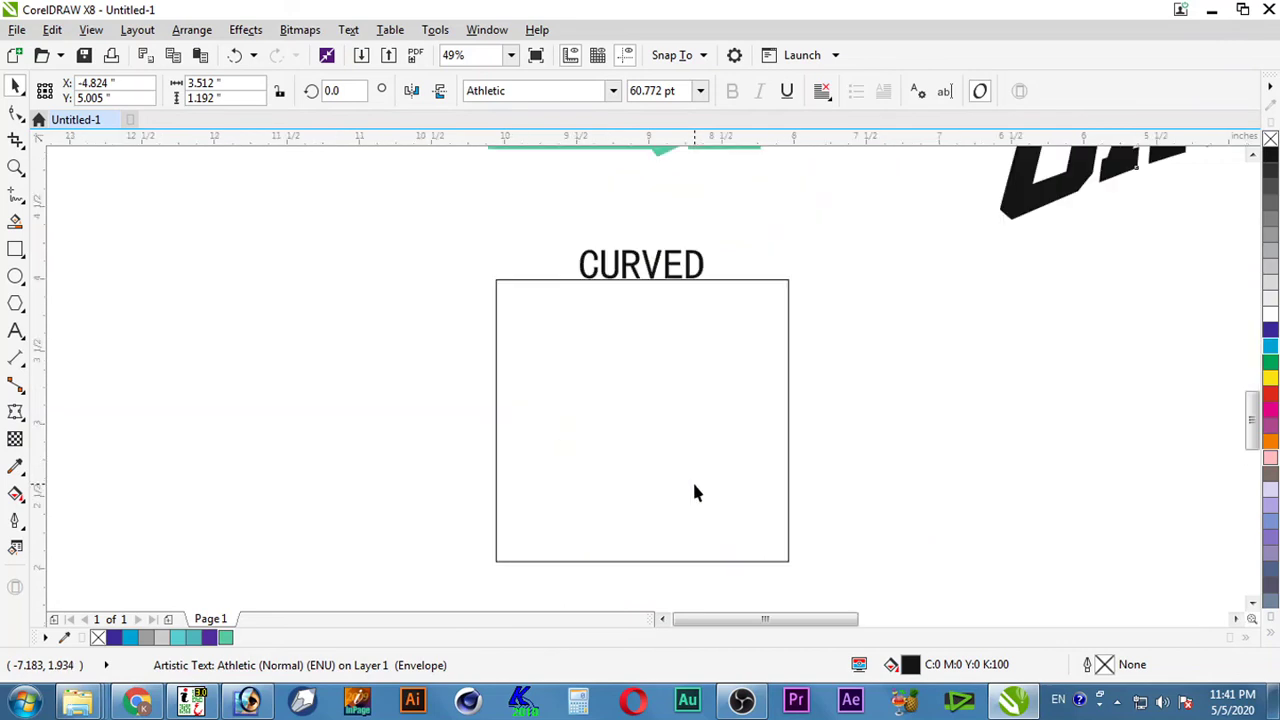
# Step: Draw a tall rectangle about 1.752 by 2.037 inches left of the CURVED box
pyautogui.click(642, 459)
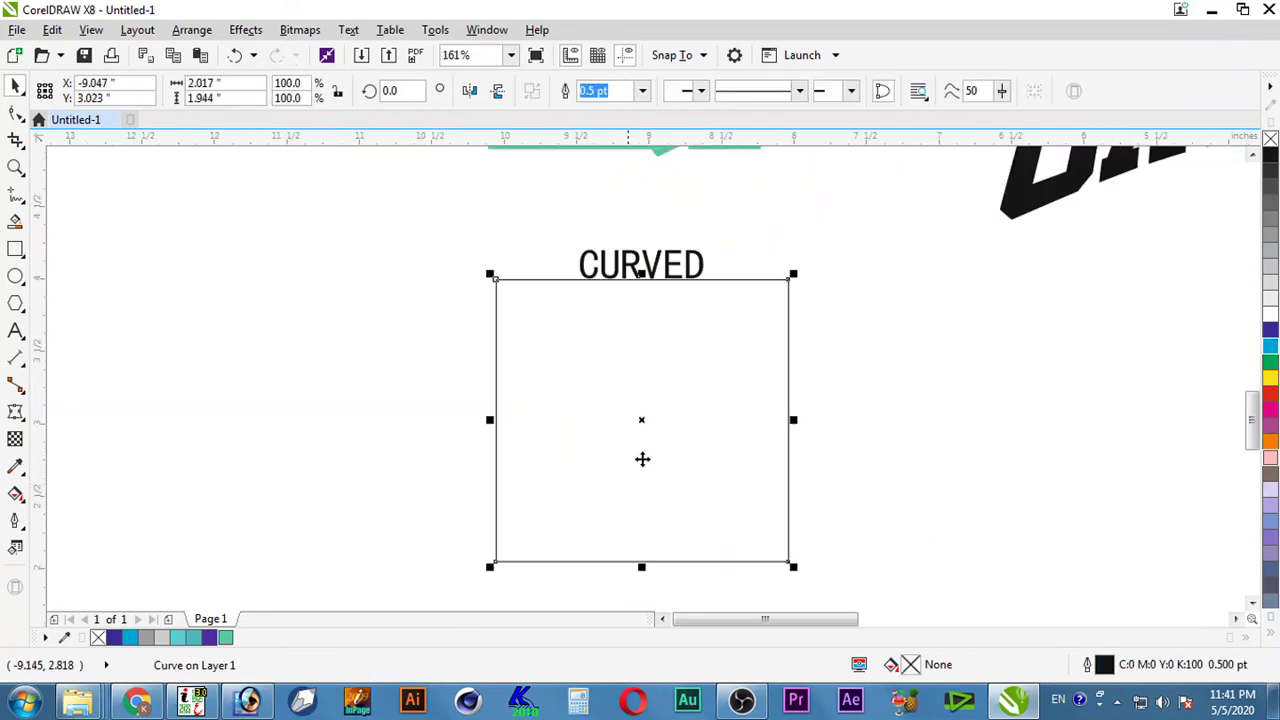
pyautogui.click(16, 249)
pyautogui.moveTo(206, 252); pyautogui.dragTo(460, 550)
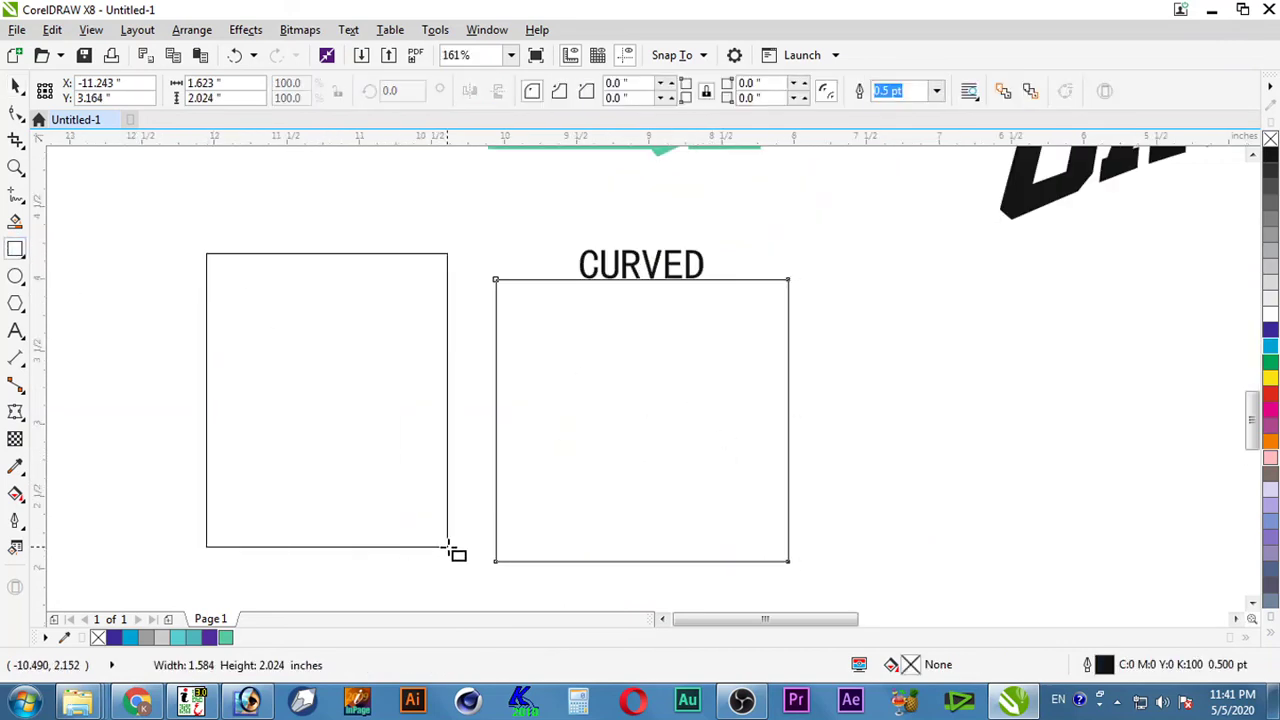
pyautogui.click(15, 86)
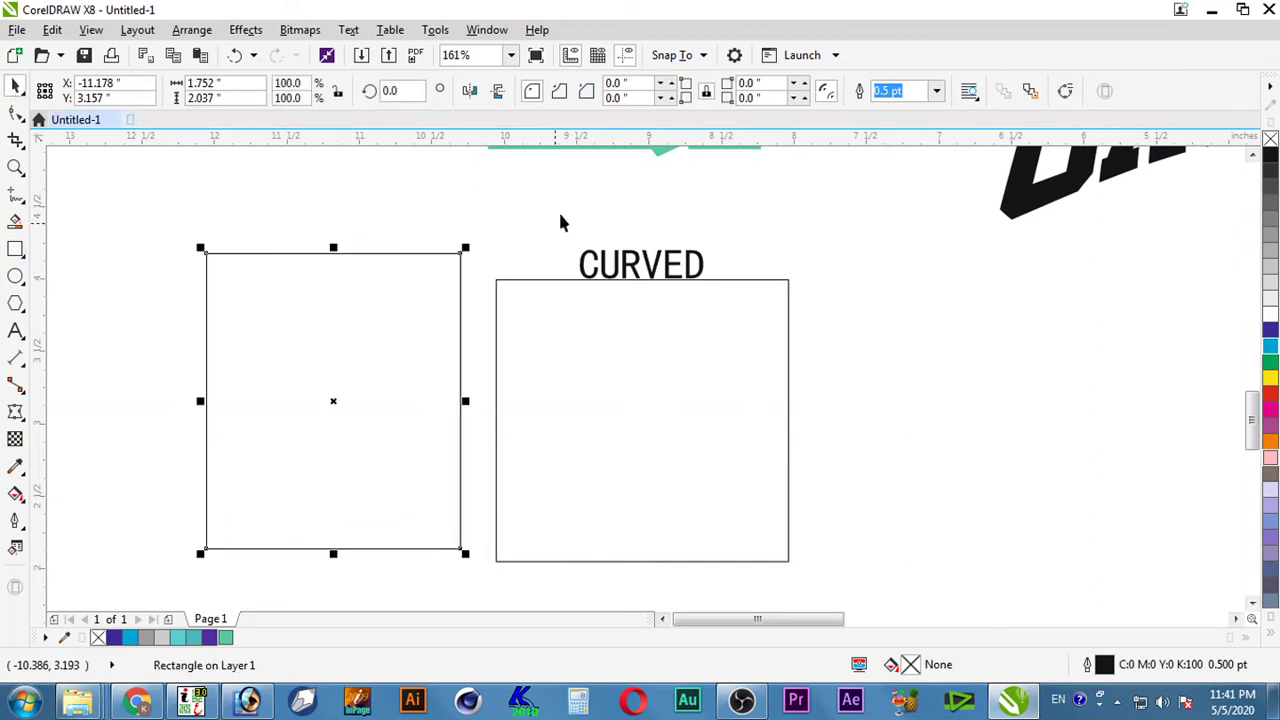
# Step: Select the CURVED box with the Shape tool (F10) to expose its corner nodes
pyautogui.click(422, 382)
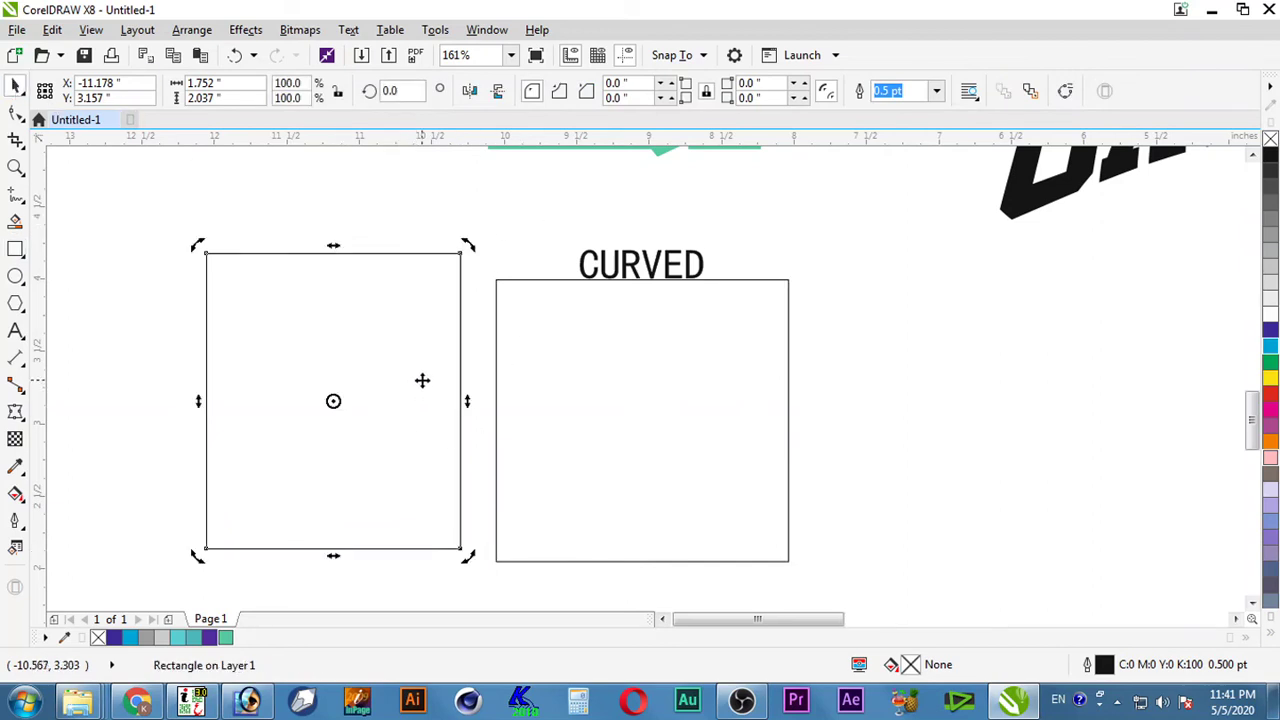
pyautogui.press('F10')
pyautogui.click(658, 410)
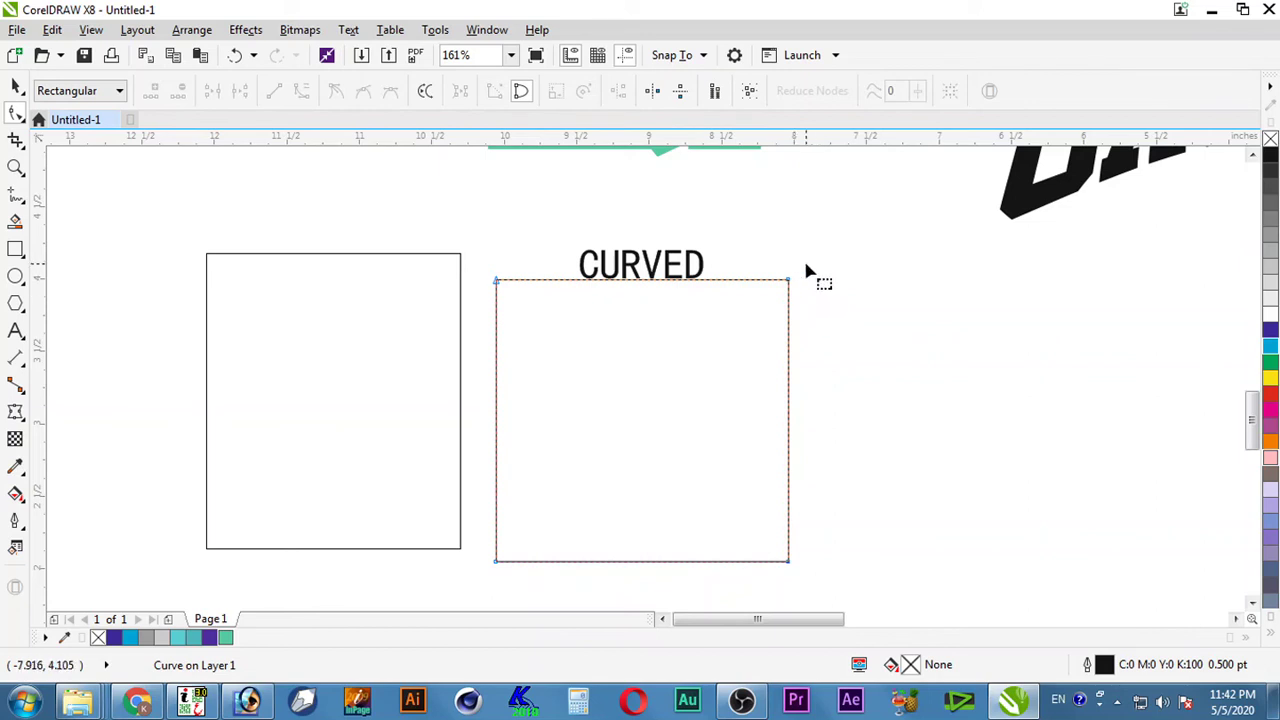
# Step: Pull the CURVED box's top corners up and outward into a wide-topped shape, about 2.787 by 2.28 inches
pyautogui.moveTo(804, 267); pyautogui.dragTo(778, 298)
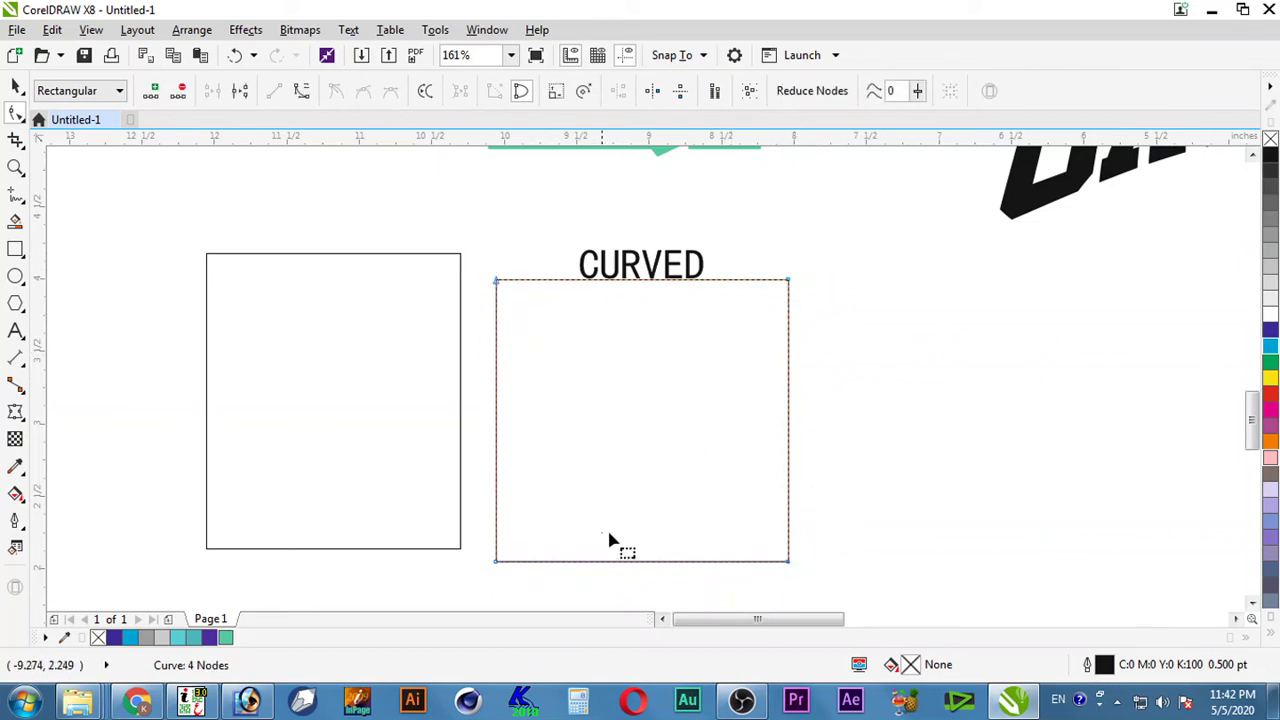
pyautogui.moveTo(622, 550); pyautogui.dragTo(457, 591)
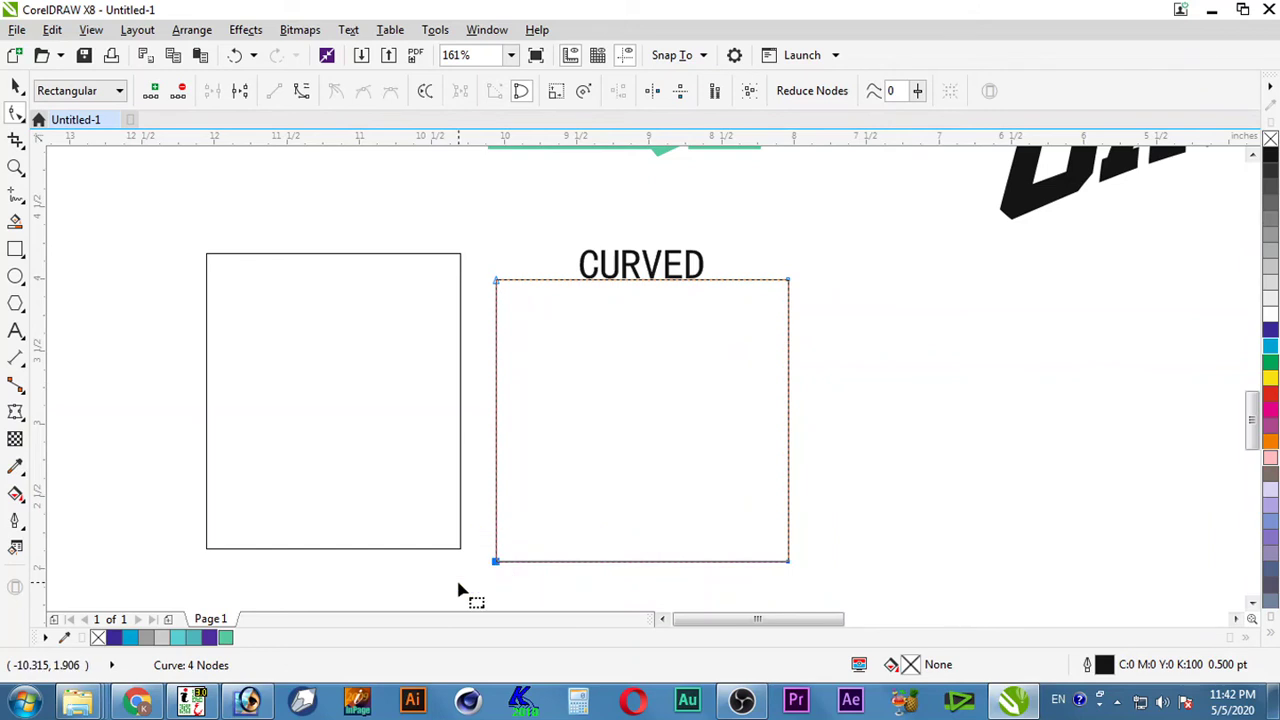
pyautogui.click(436, 322)
pyautogui.click(15, 86)
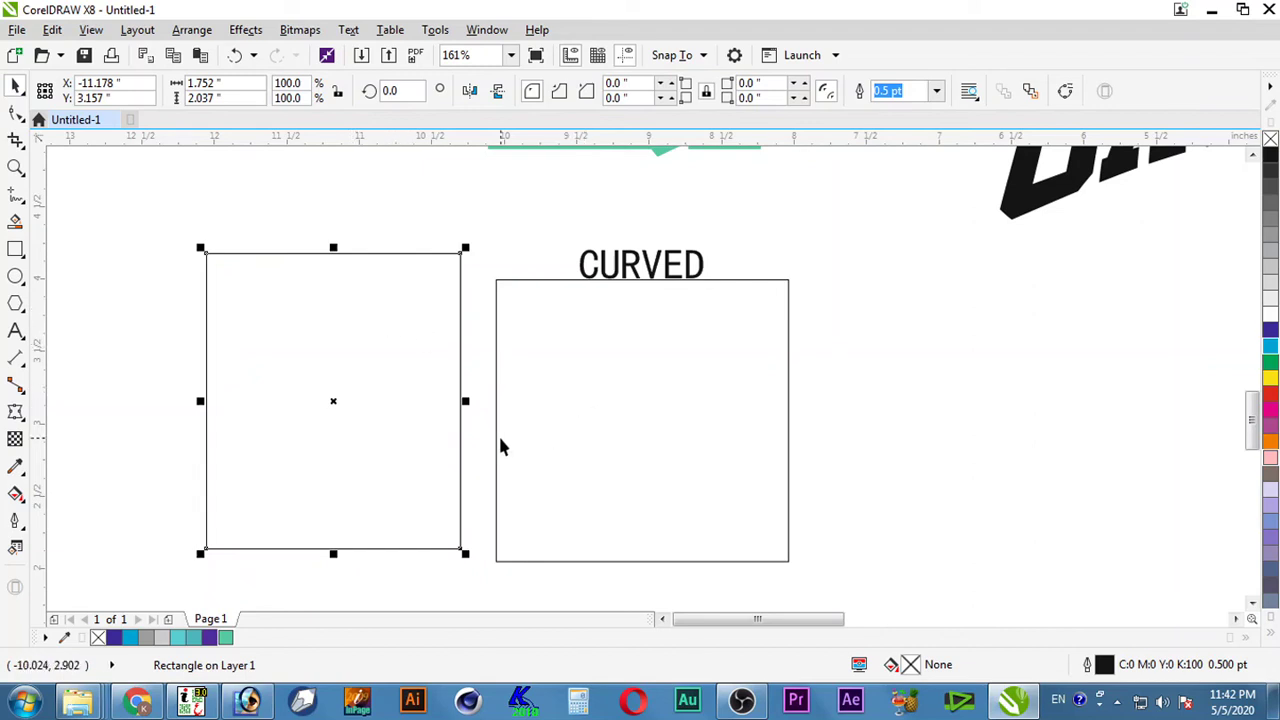
pyautogui.doubleClick(565, 350)
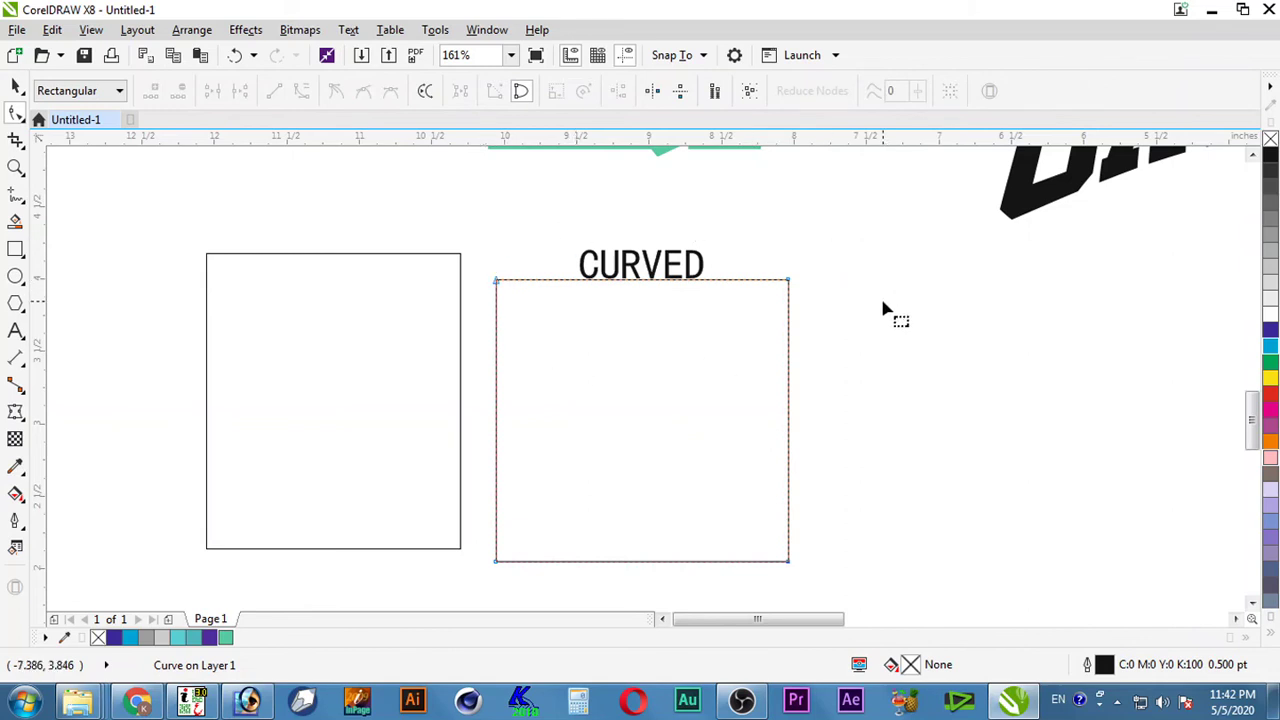
pyautogui.click(789, 281)
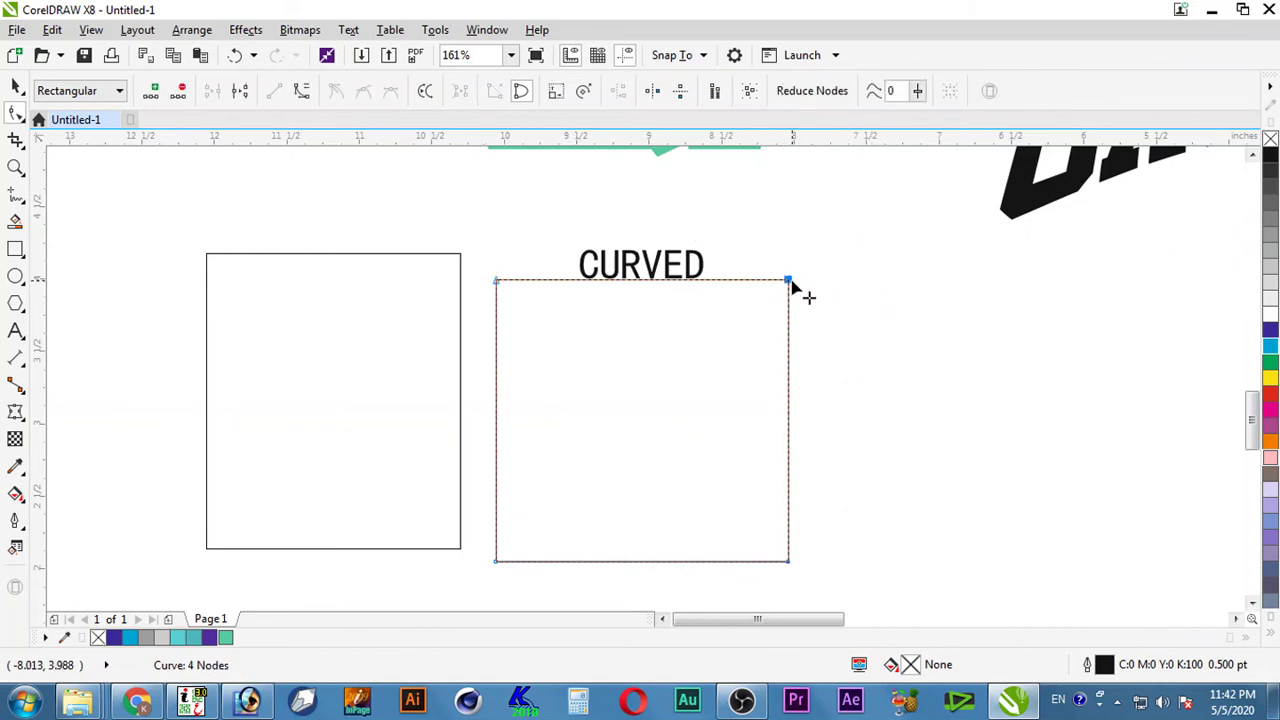
pyautogui.moveTo(789, 281); pyautogui.dragTo(838, 243)
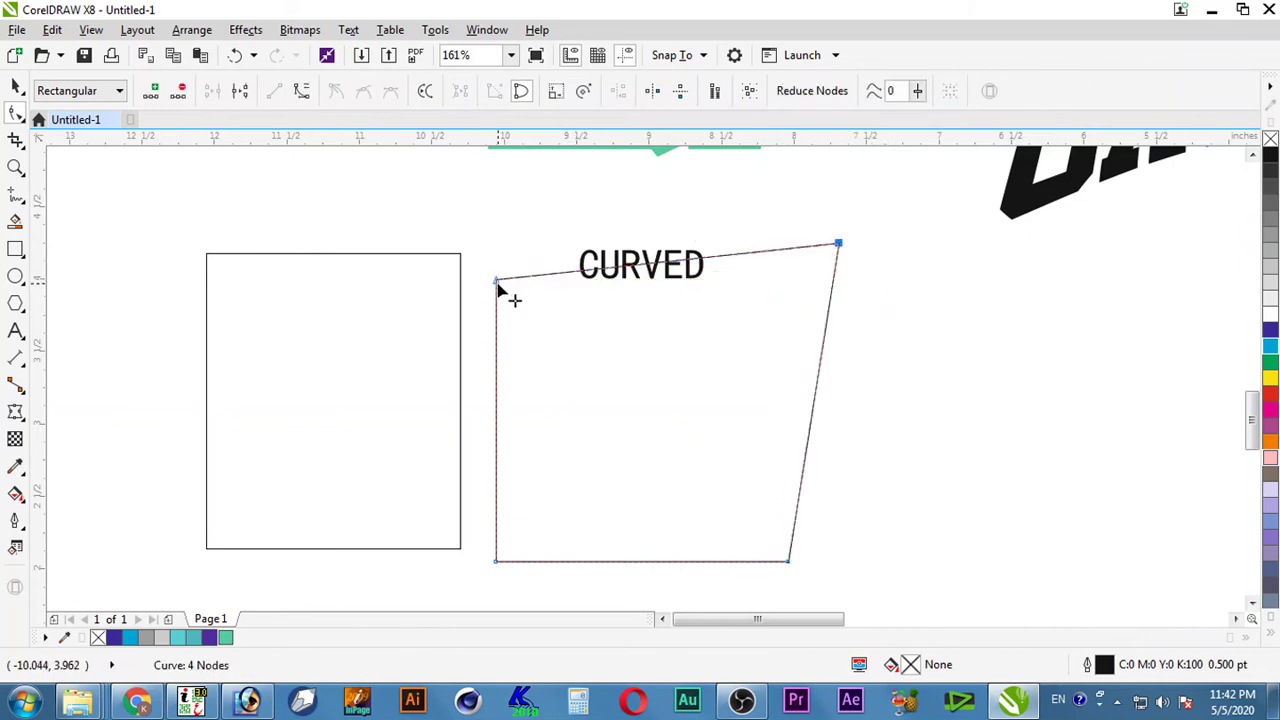
pyautogui.moveTo(495, 280); pyautogui.dragTo(435, 232)
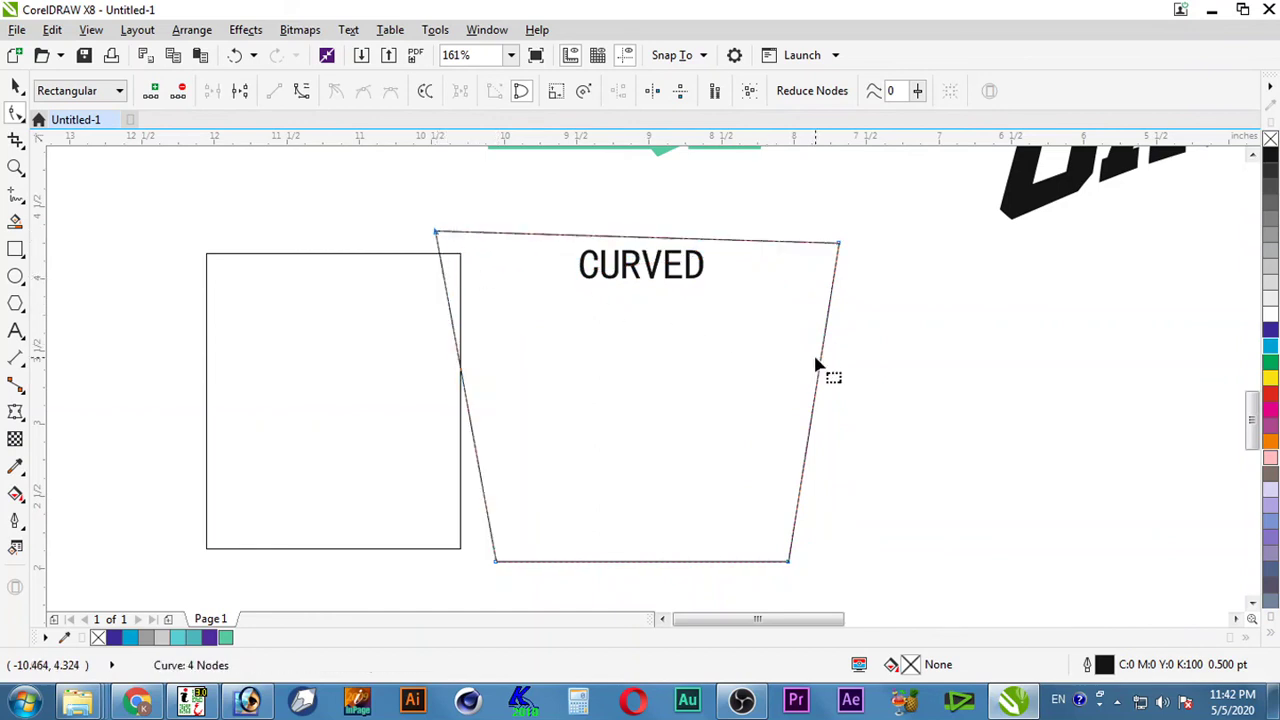
pyautogui.press('space')
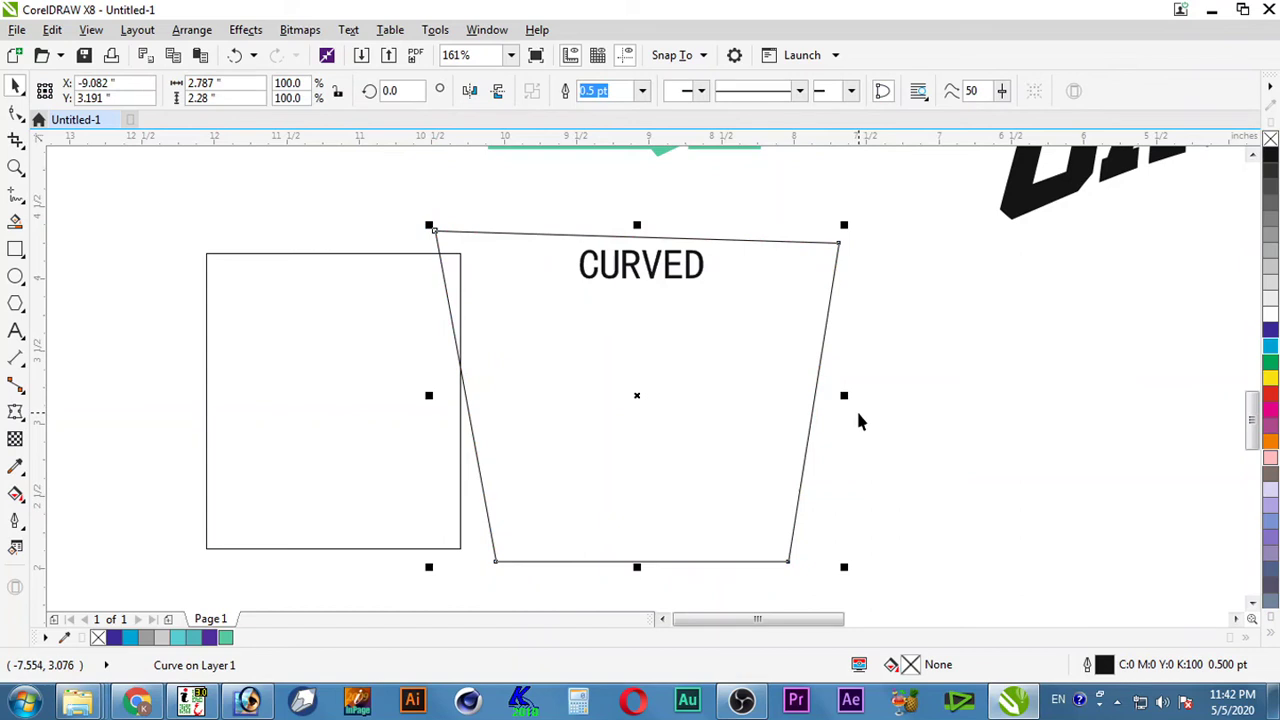
# Step: Deselect the flared box and zoom to all objects to show the full layout
pyautogui.click(880, 499)
pyautogui.press('F4')
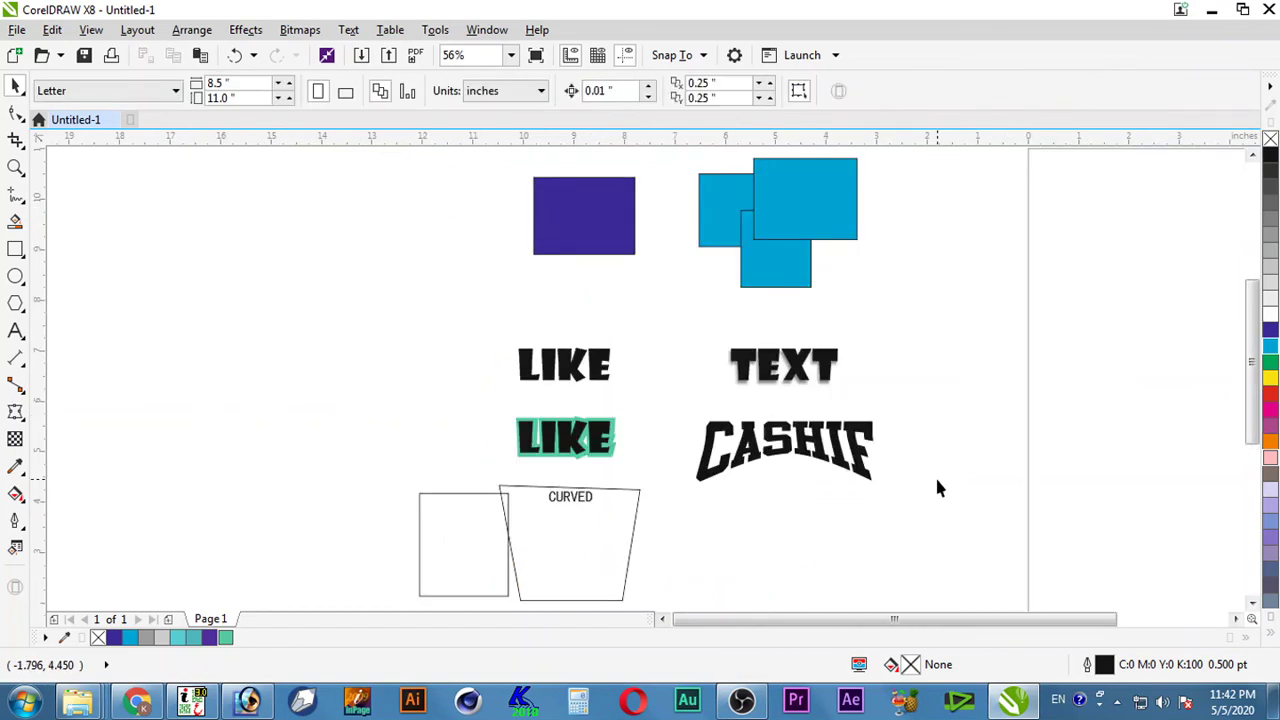